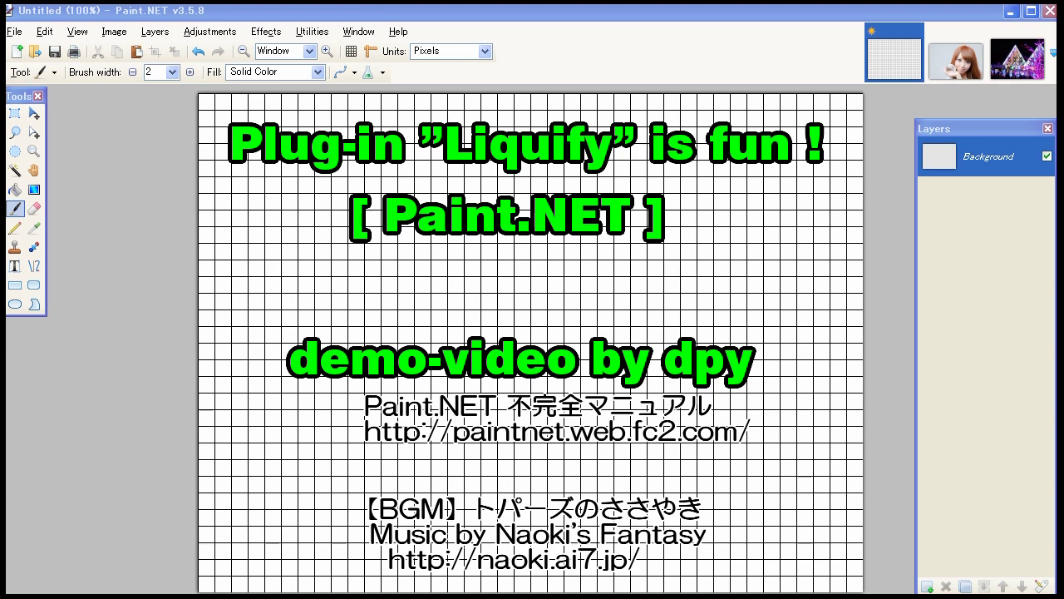
# - Launch the Liquify plugin from the Effects menu on the blank grid canvas
pyautogui.click(265, 33)
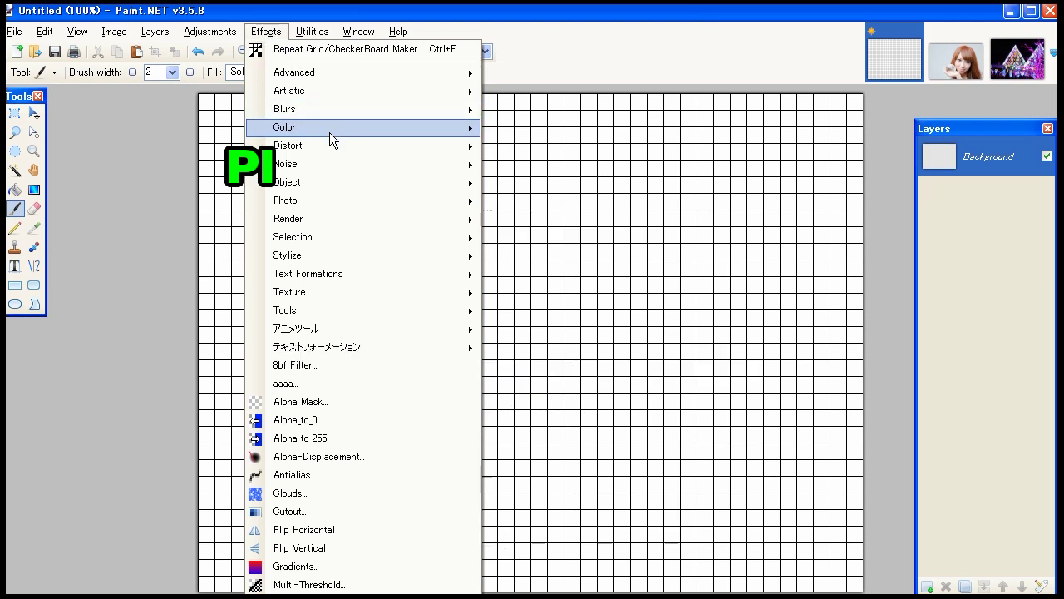
pyautogui.moveTo(285, 310)
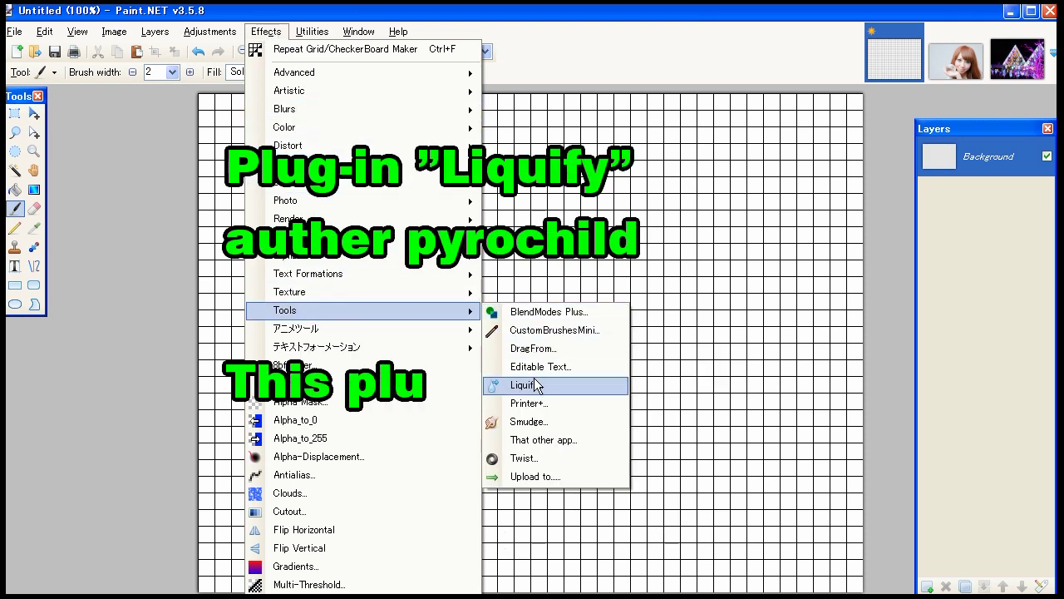
pyautogui.click(491, 385)
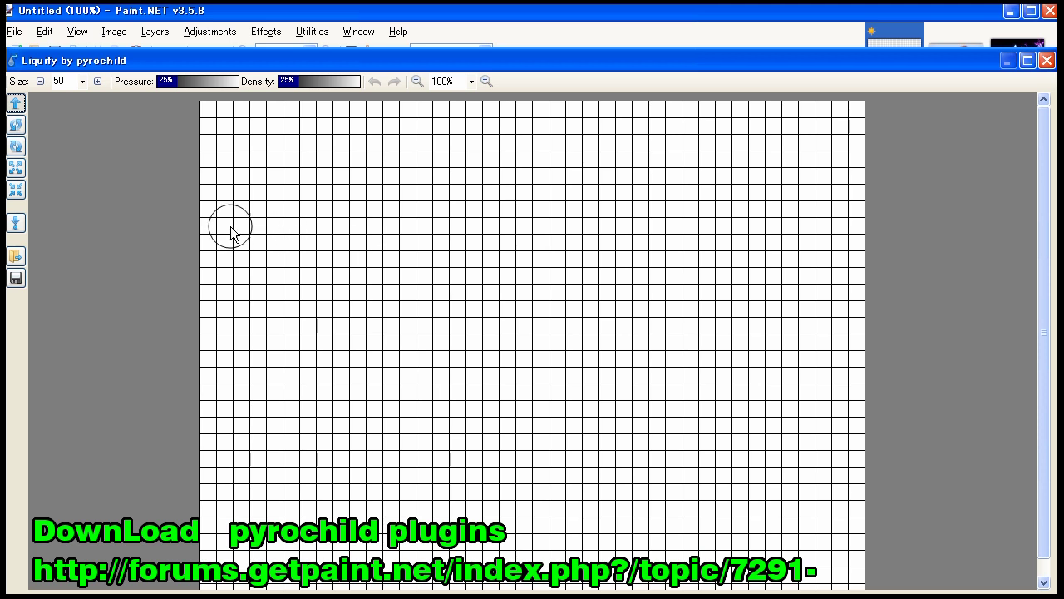
# - Push a row of grid lines rightward and twist two spirals beside it
pyautogui.moveTo(231, 236)
pyautogui.mouseDown()
pyautogui.moveTo(301, 253)
pyautogui.moveTo(443, 252)
pyautogui.mouseUp()
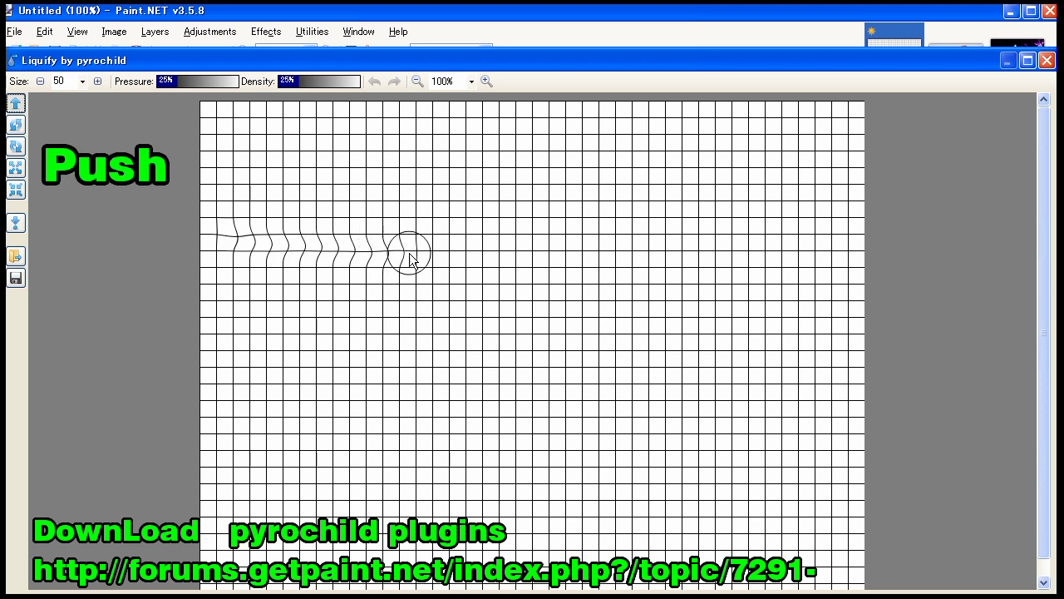
pyautogui.click(487, 241)
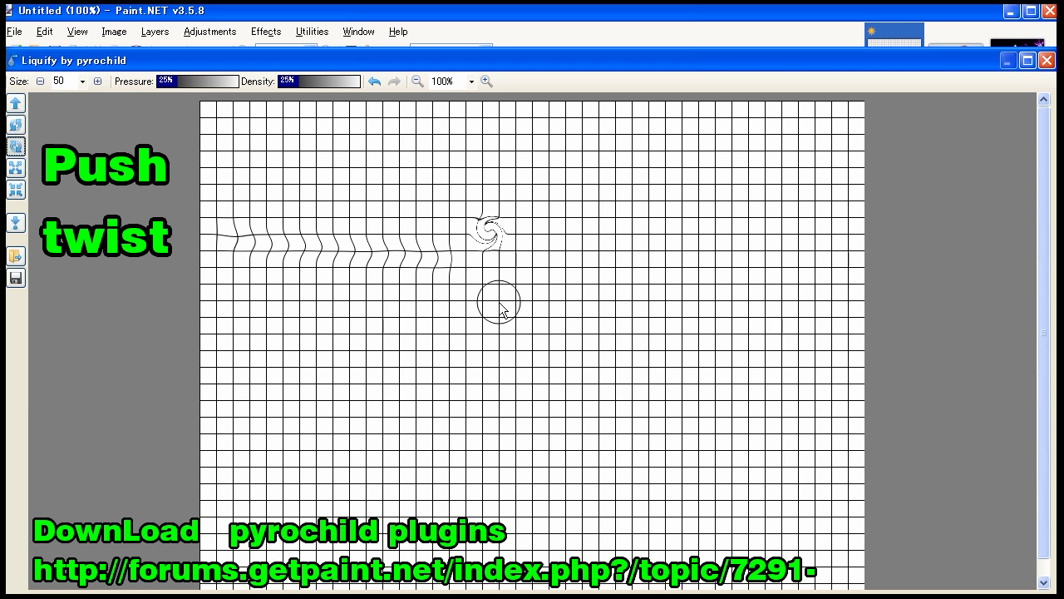
pyautogui.click(557, 231)
# - Add three bloat bulges and a pucker, then set the brush size to 200
pyautogui.click(16, 166)
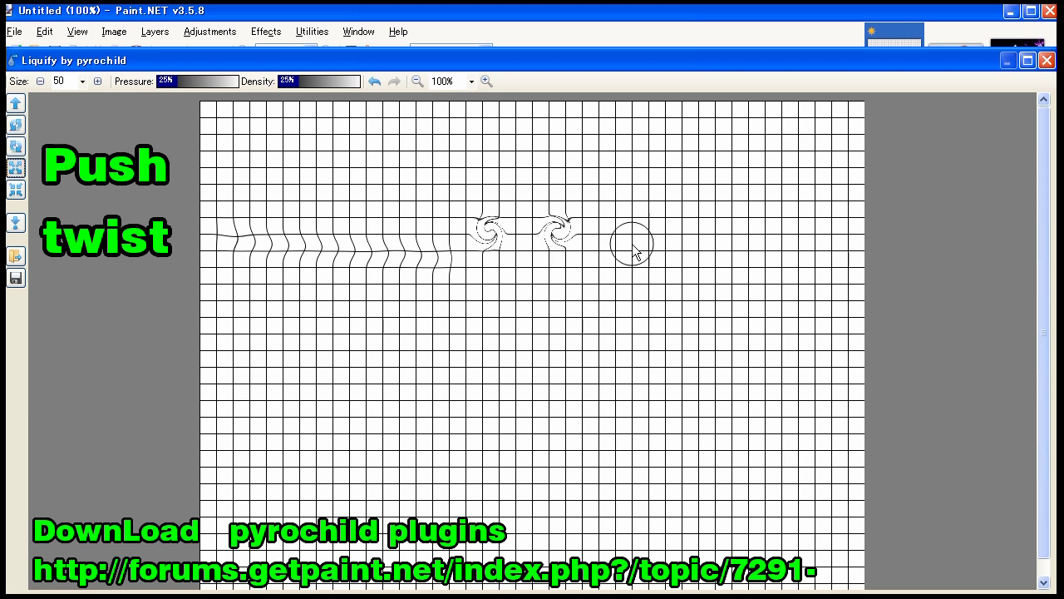
pyautogui.click(629, 245)
pyautogui.click(666, 225)
pyautogui.click(698, 212)
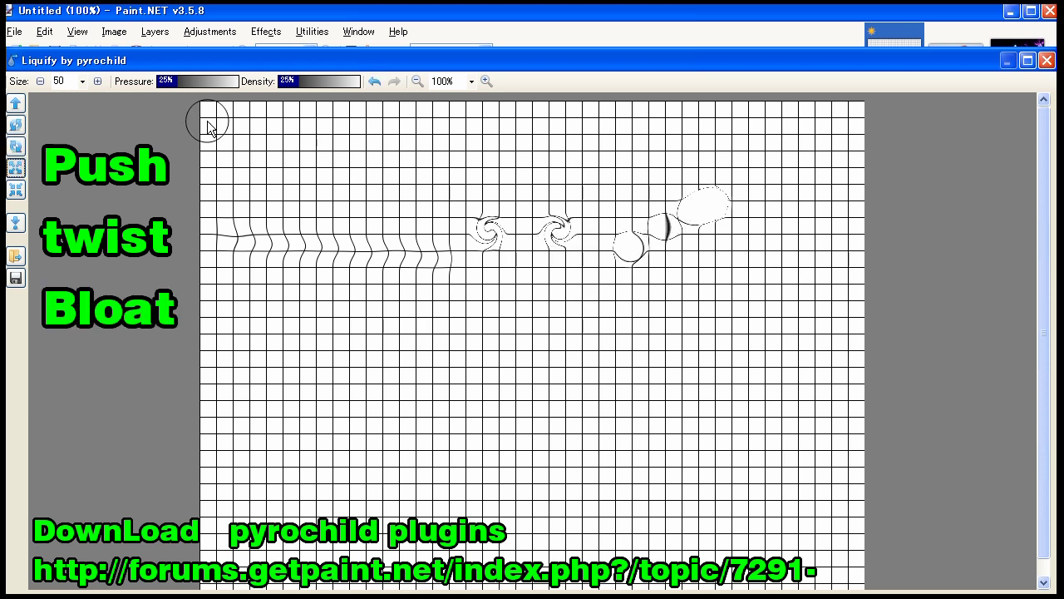
pyautogui.click(698, 257)
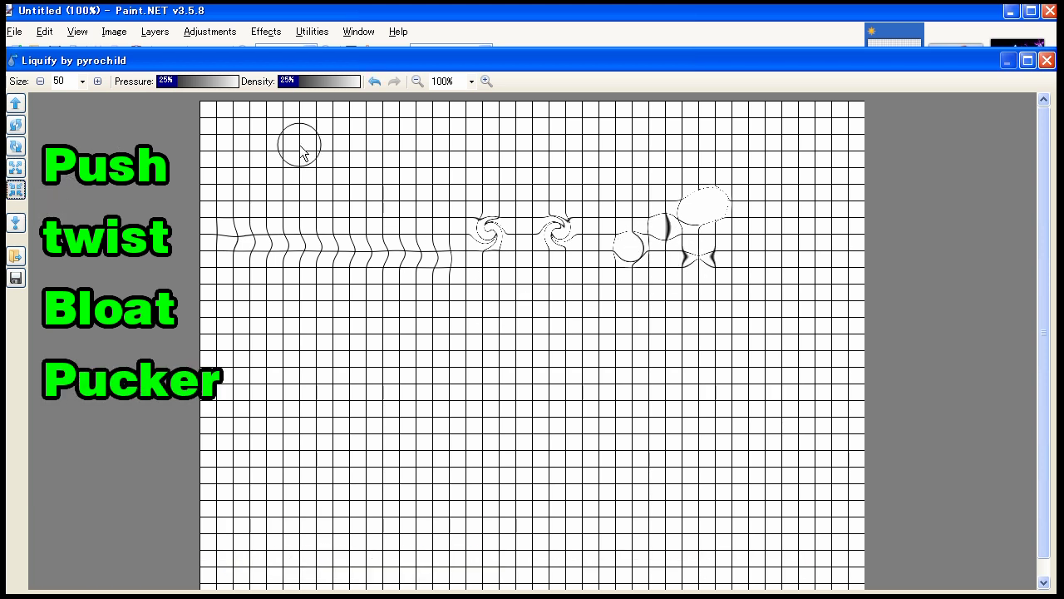
pyautogui.click(82, 81)
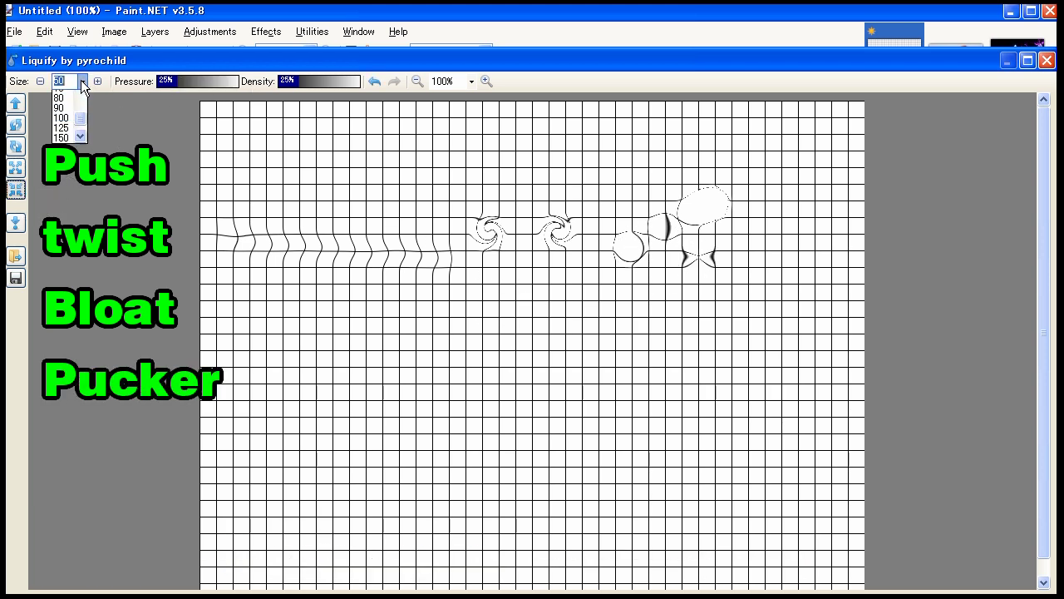
pyautogui.click(60, 145)
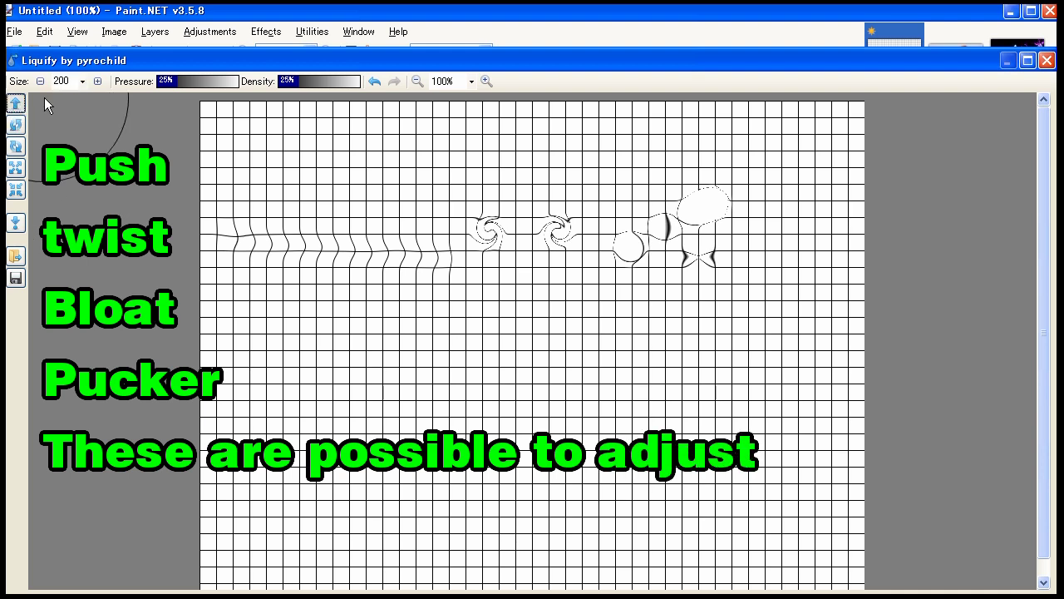
# - Raise the pressure and push the grid into a strong rightward spike
pyautogui.moveTo(232, 208)
pyautogui.mouseDown()
pyautogui.moveTo(366, 215)
pyautogui.moveTo(391, 202)
pyautogui.mouseUp()
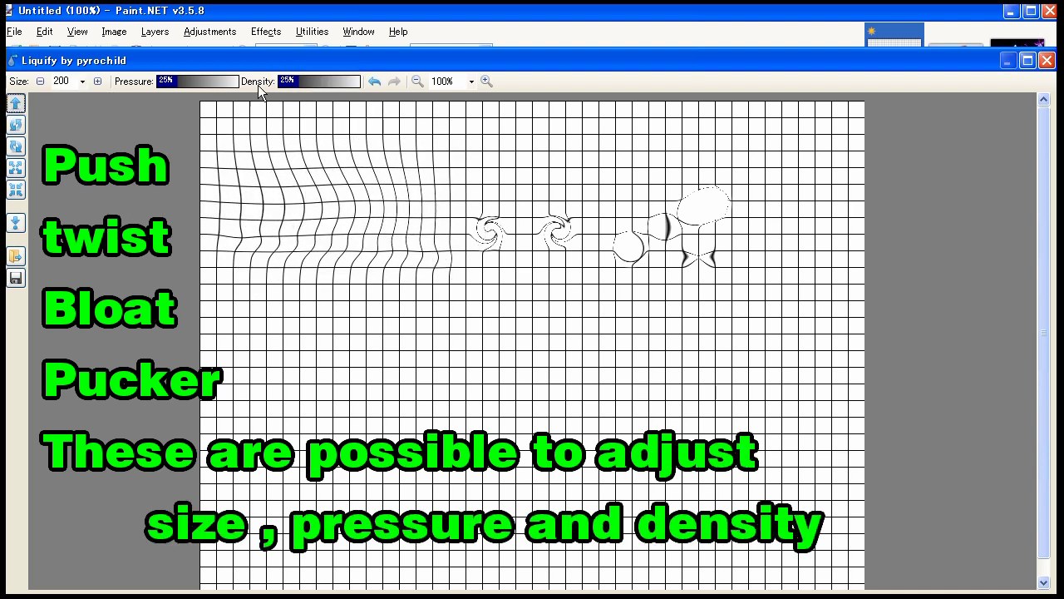
pyautogui.moveTo(172, 83); pyautogui.dragTo(239, 83)
pyautogui.moveTo(274, 208)
pyautogui.mouseDown()
pyautogui.moveTo(415, 173)
pyautogui.moveTo(549, 193)
pyautogui.mouseUp()
pyautogui.moveTo(233, 83); pyautogui.dragTo(189, 83)
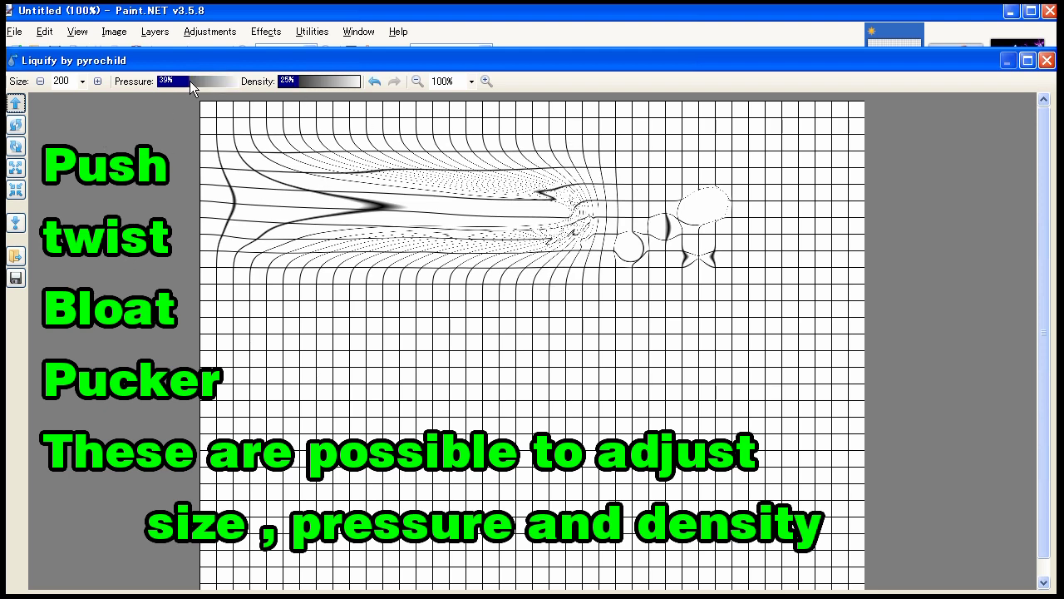
# - Twist two swirls at higher density, then reconstruct them back toward a regular grid
pyautogui.click(15, 124)
pyautogui.moveTo(399, 310)
pyautogui.mouseDown()
pyautogui.moveTo(408, 309)
pyautogui.moveTo(399, 320)
pyautogui.mouseUp()
pyautogui.moveTo(291, 81); pyautogui.dragTo(361, 80)
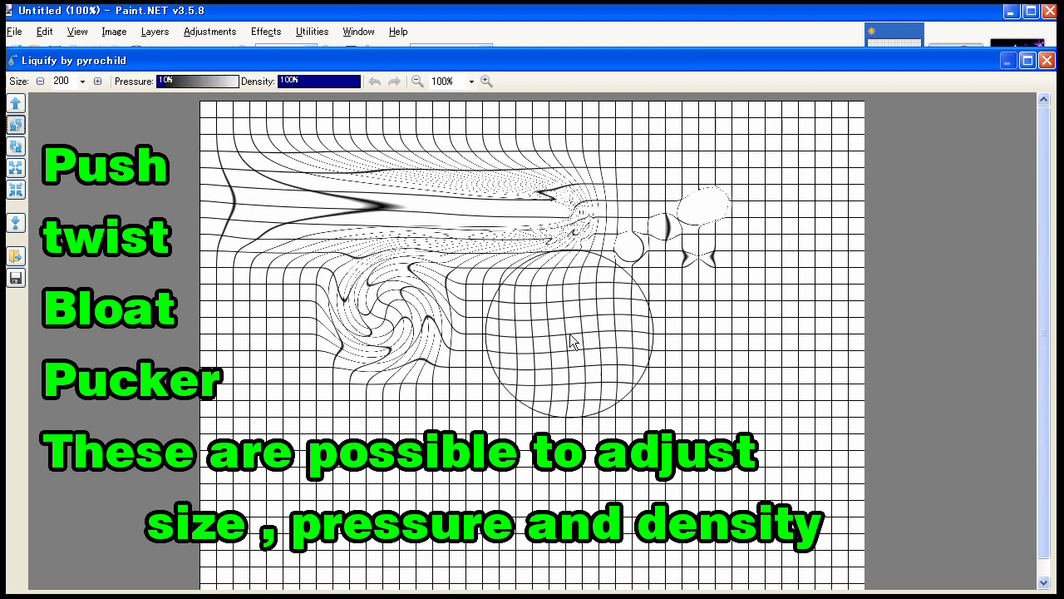
pyautogui.moveTo(570, 340); pyautogui.dragTo(574, 332)
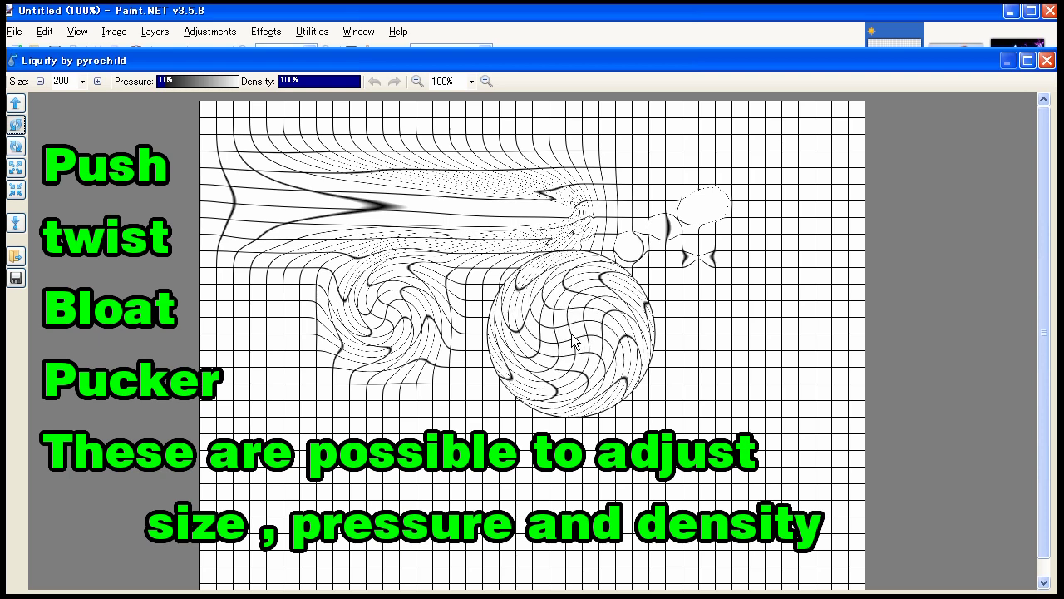
pyautogui.click(17, 224)
pyautogui.moveTo(391, 316)
pyautogui.mouseDown()
pyautogui.moveTo(386, 303)
pyautogui.moveTo(407, 313)
pyautogui.mouseUp()
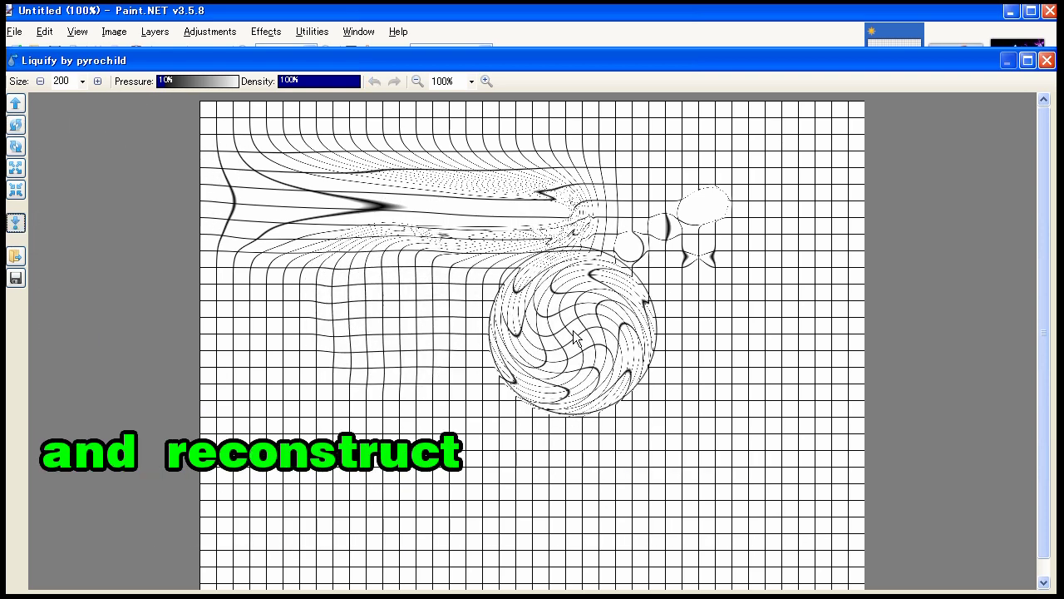
pyautogui.moveTo(574, 336)
pyautogui.mouseDown()
pyautogui.moveTo(582, 356)
pyautogui.moveTo(584, 342)
pyautogui.moveTo(546, 404)
pyautogui.moveTo(596, 291)
pyautogui.moveTo(674, 227)
pyautogui.moveTo(533, 196)
pyautogui.moveTo(487, 208)
pyautogui.moveTo(672, 213)
pyautogui.mouseUp()
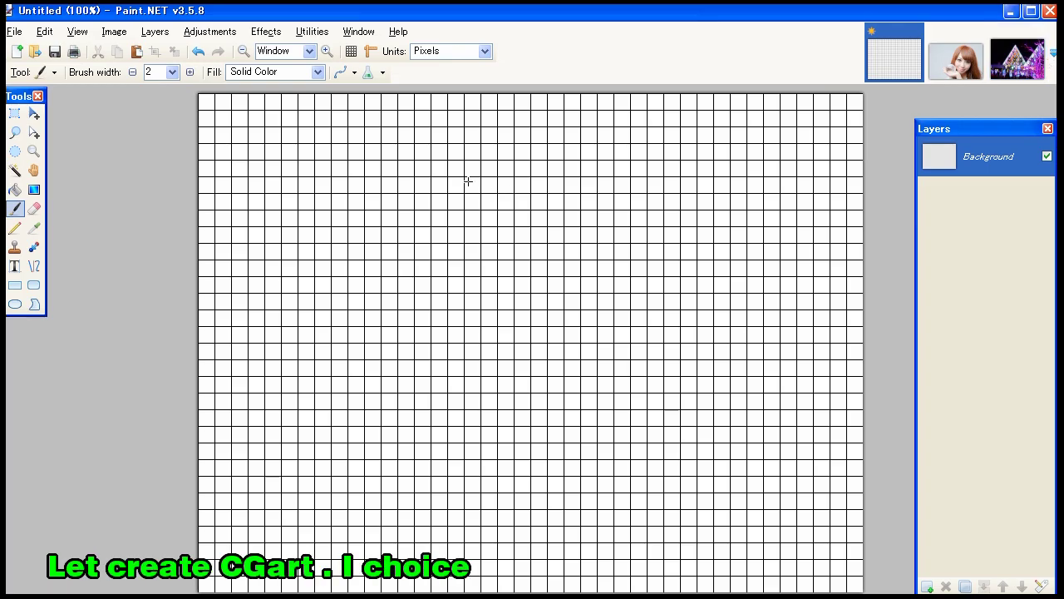
# - Switch to the photo of the woman with the globe and duplicate its Background layer
pyautogui.click(956, 58)
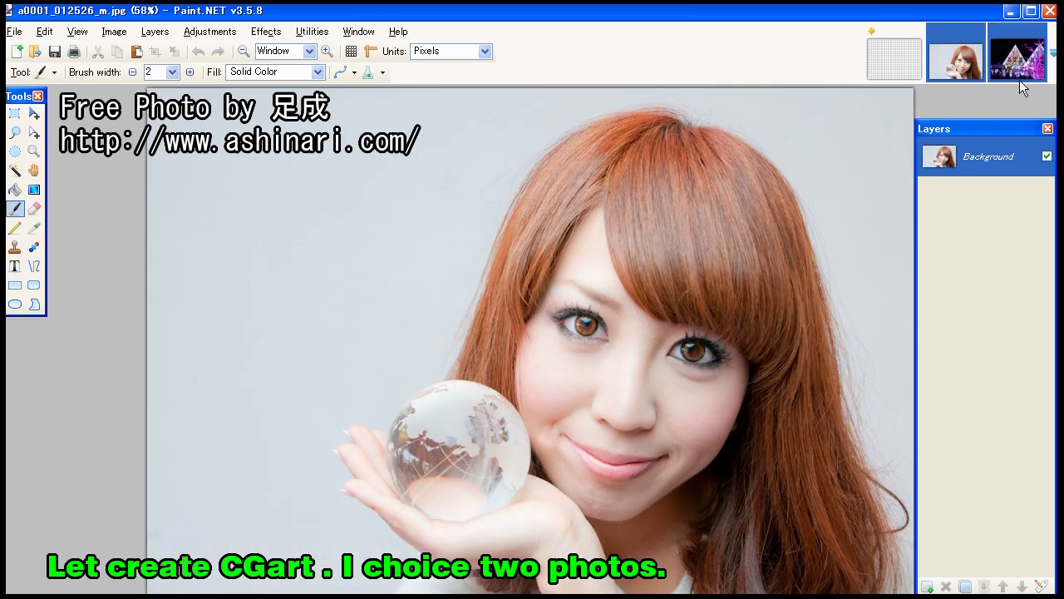
pyautogui.click(1018, 63)
pyautogui.click(956, 65)
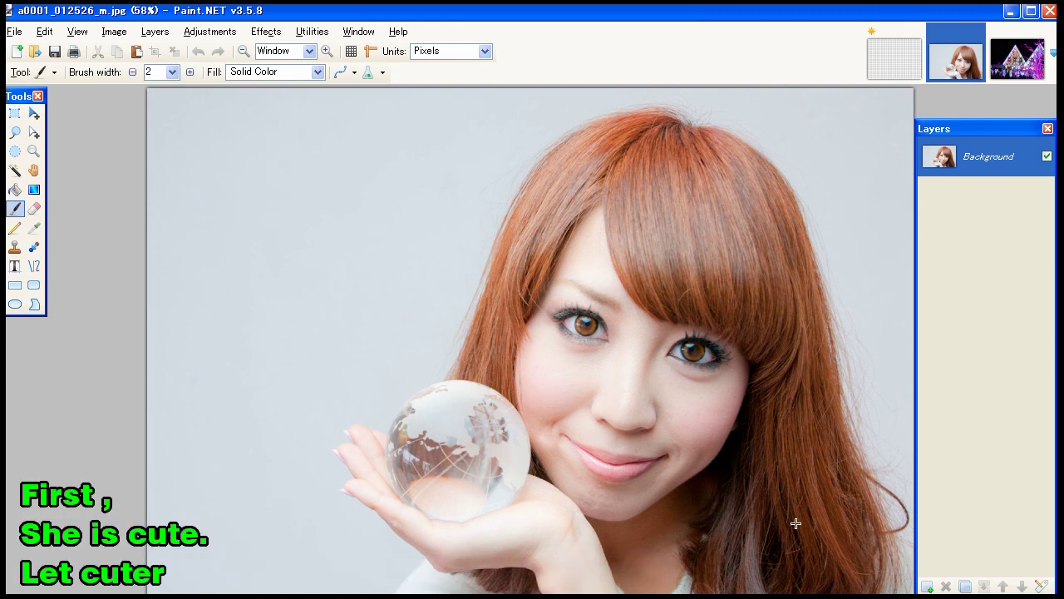
pyautogui.click(965, 587)
pyautogui.click(267, 30)
pyautogui.moveTo(284, 311)
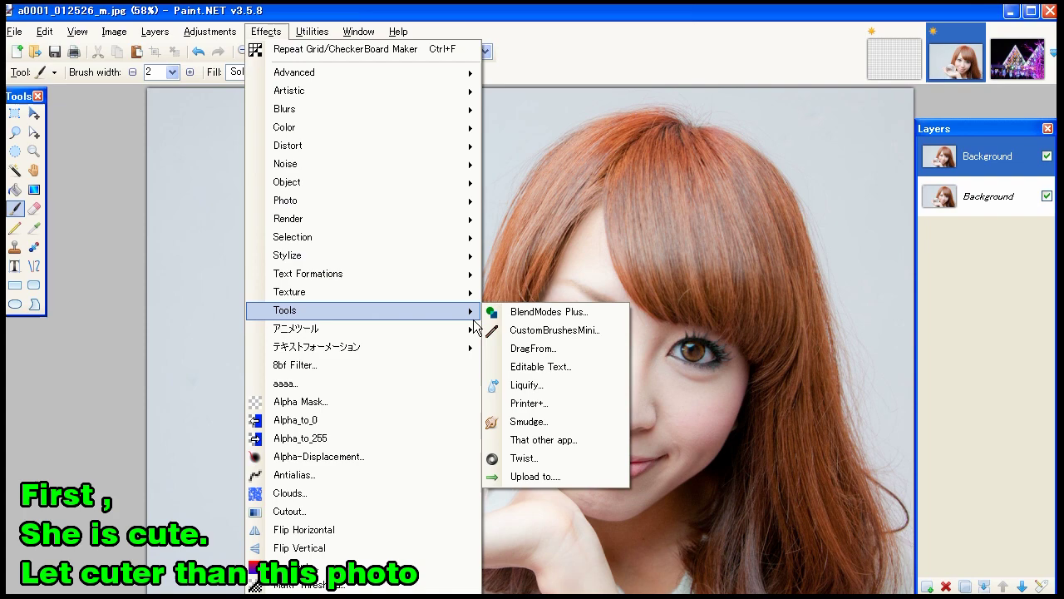
# - Launch Liquify on the duplicated photo, zoom out and set the brush size to 200
pyautogui.click(495, 386)
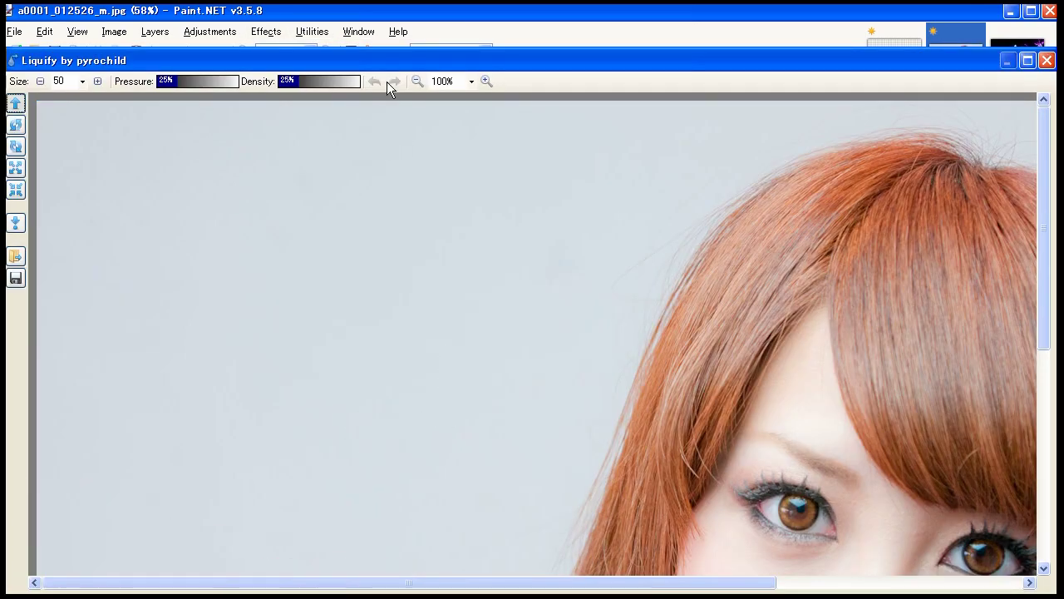
pyautogui.click(418, 79)
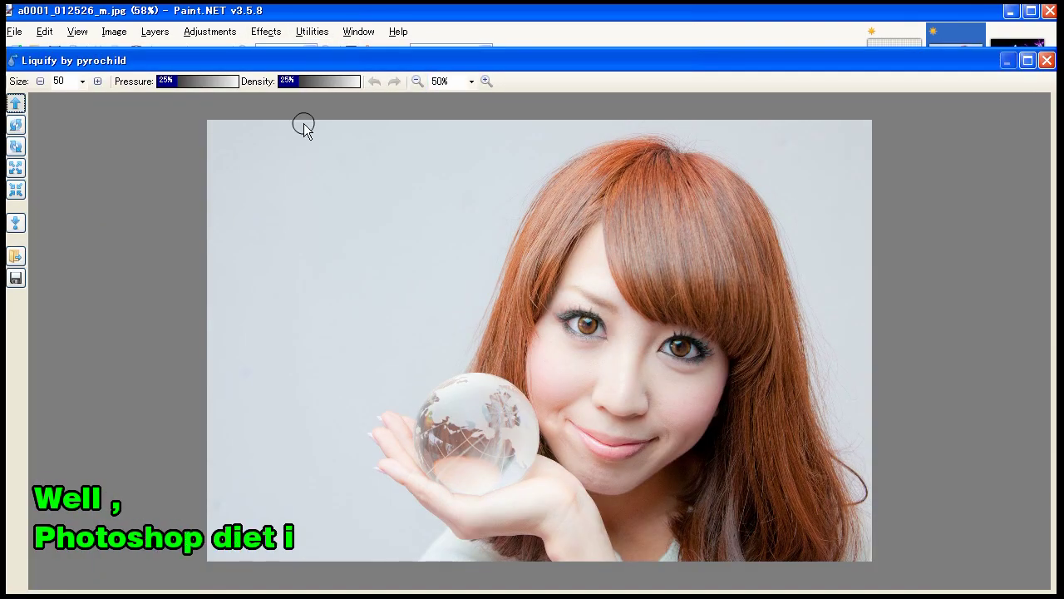
pyautogui.click(82, 81)
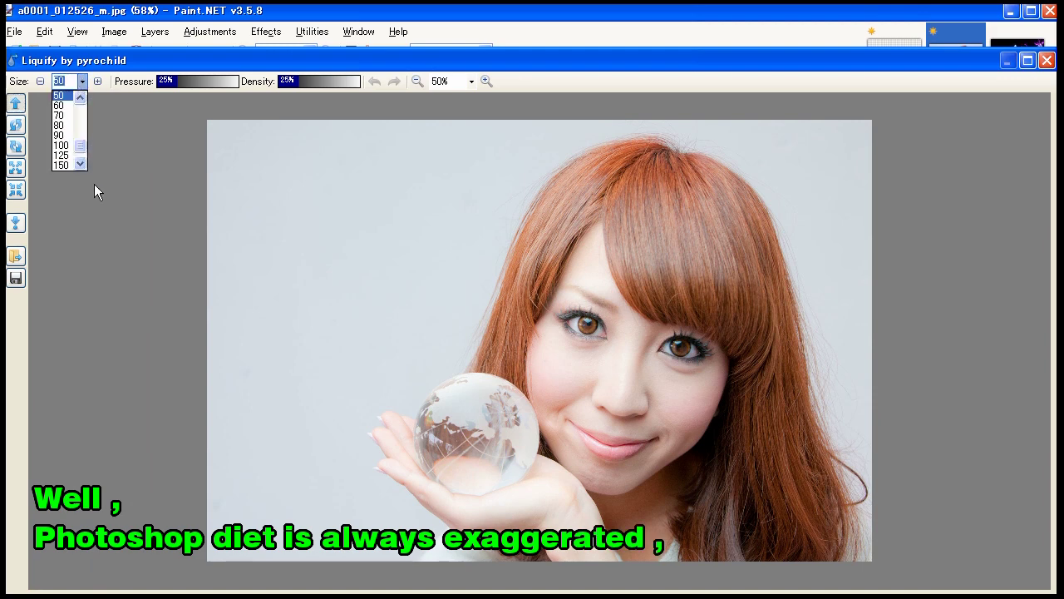
pyautogui.click(60, 164)
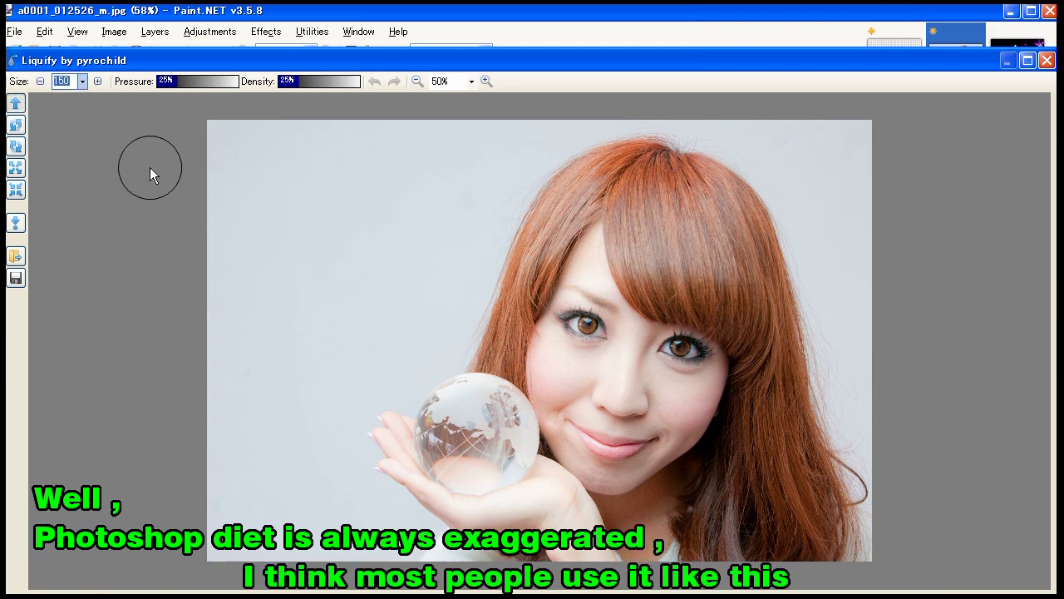
pyautogui.click(81, 82)
pyautogui.click(63, 156)
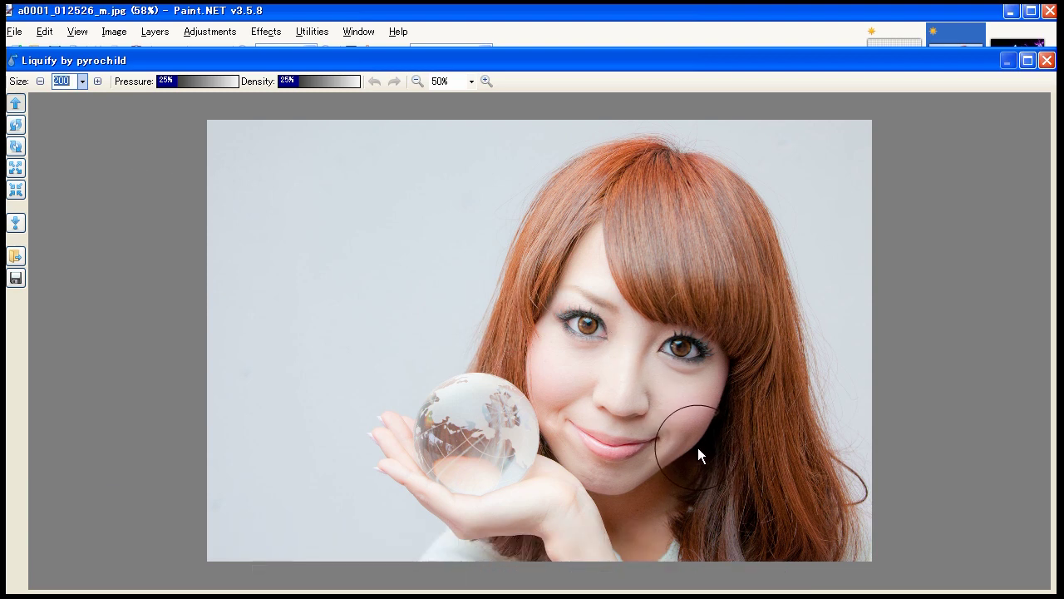
# - With pressure 10% and density 39%, push the right cheek to widen the mouth corner
pyautogui.moveTo(692, 445); pyautogui.dragTo(613, 492)
pyautogui.click(167, 80)
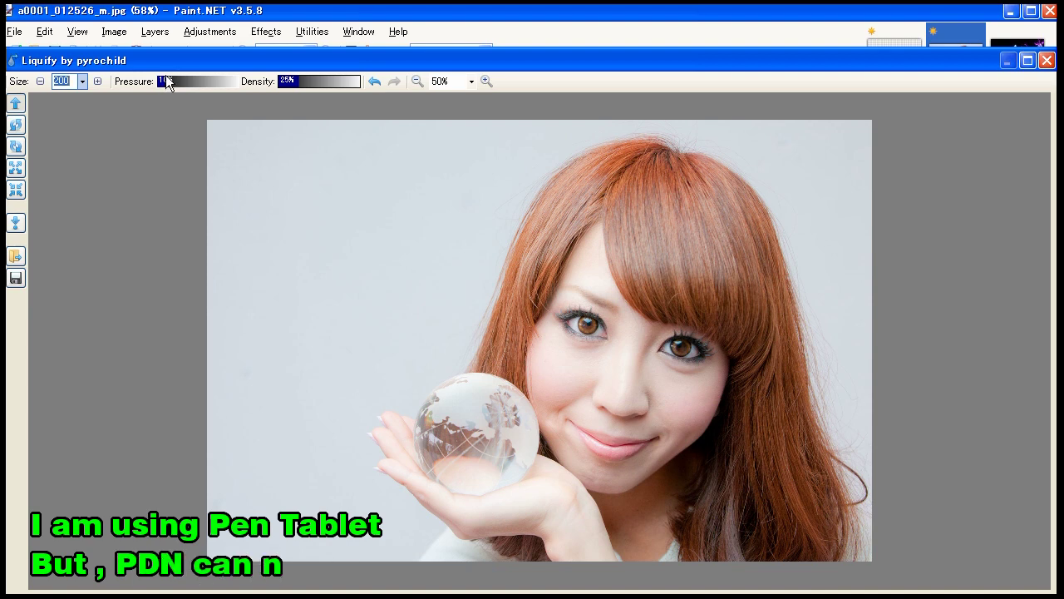
pyautogui.click(309, 81)
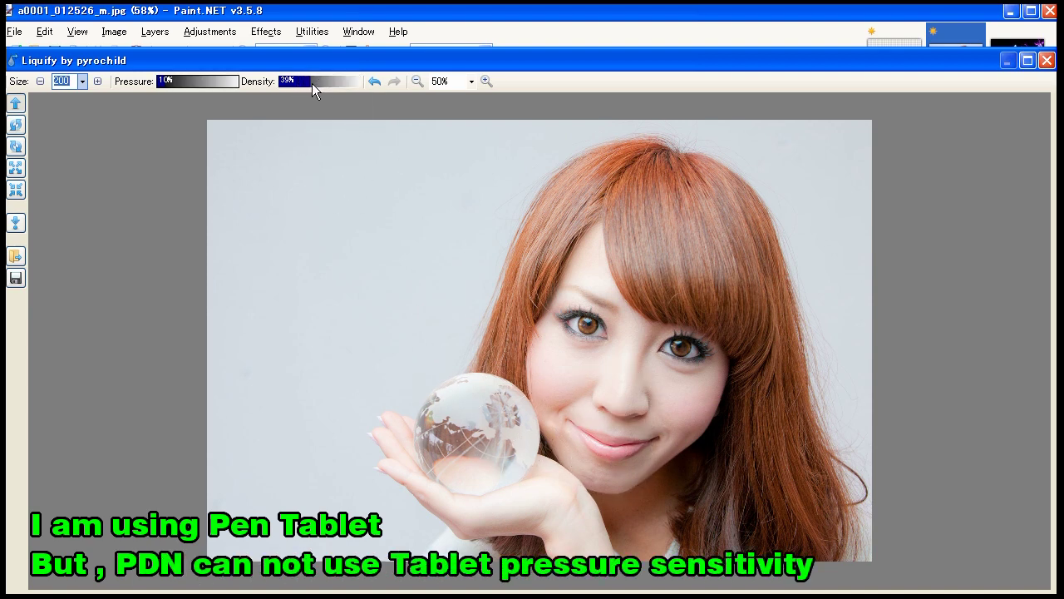
pyautogui.click(623, 488)
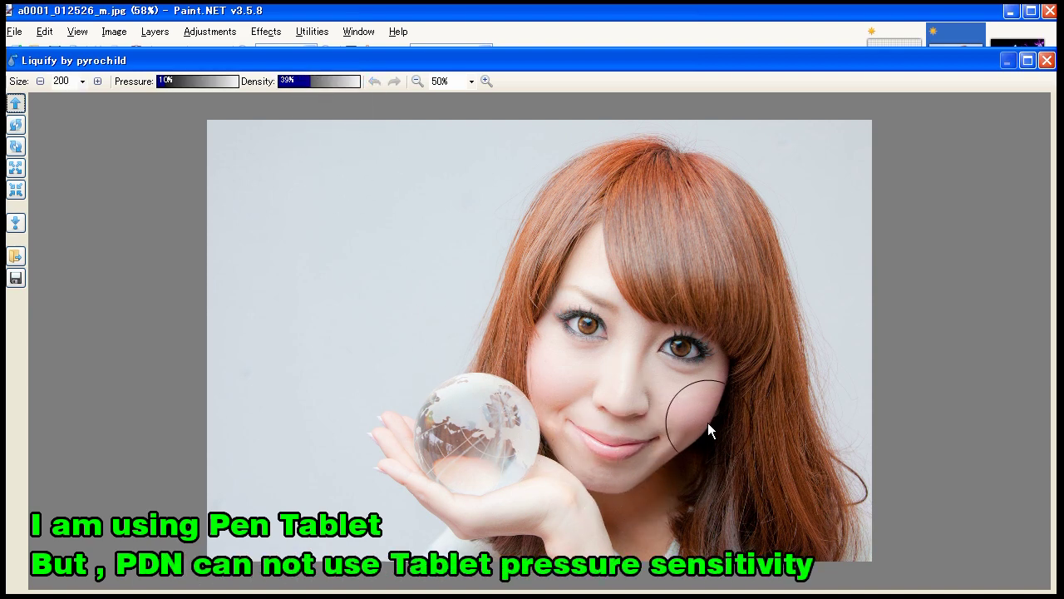
pyautogui.moveTo(696, 440); pyautogui.dragTo(596, 434)
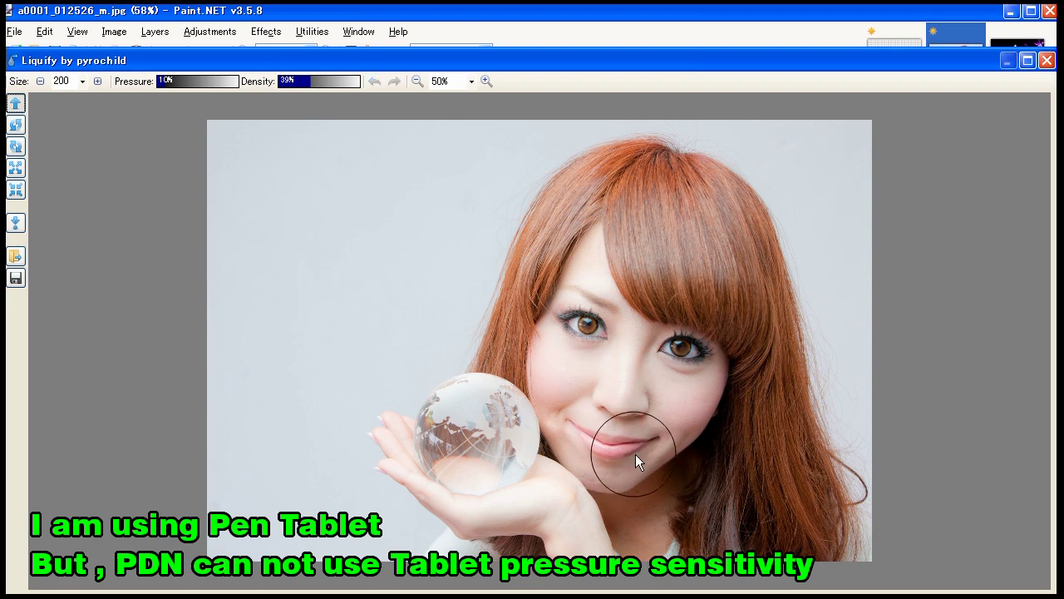
pyautogui.moveTo(641, 404); pyautogui.dragTo(575, 430)
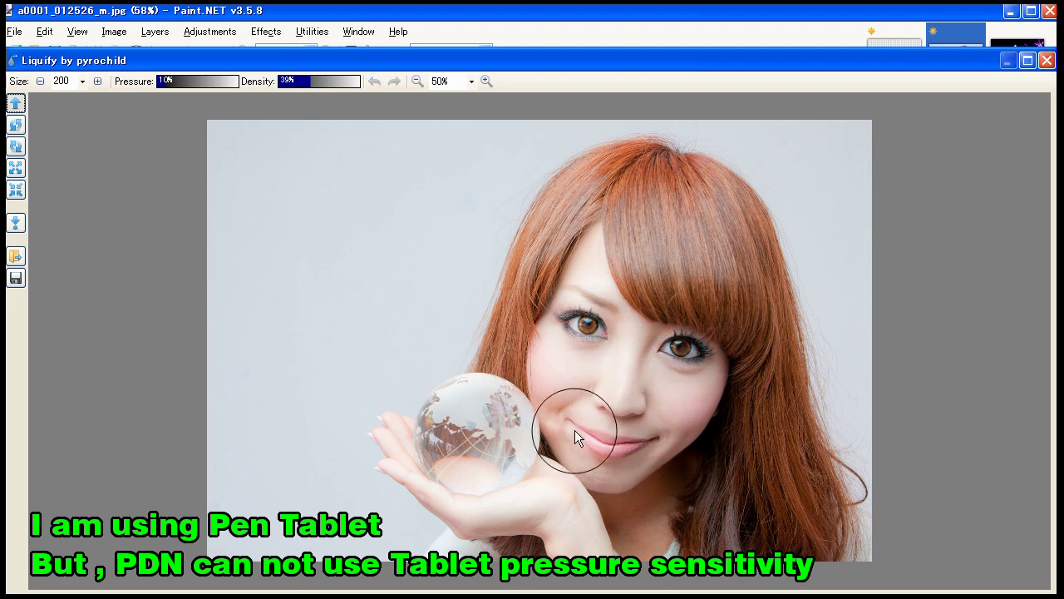
pyautogui.hotkey('ctrl', 'z')
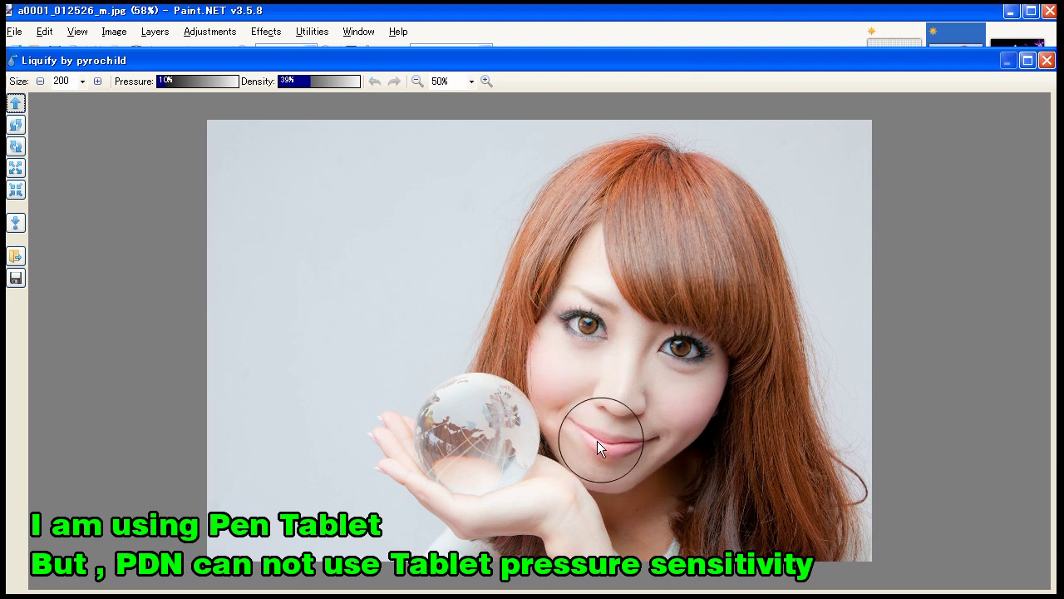
pyautogui.moveTo(598, 437); pyautogui.dragTo(621, 447)
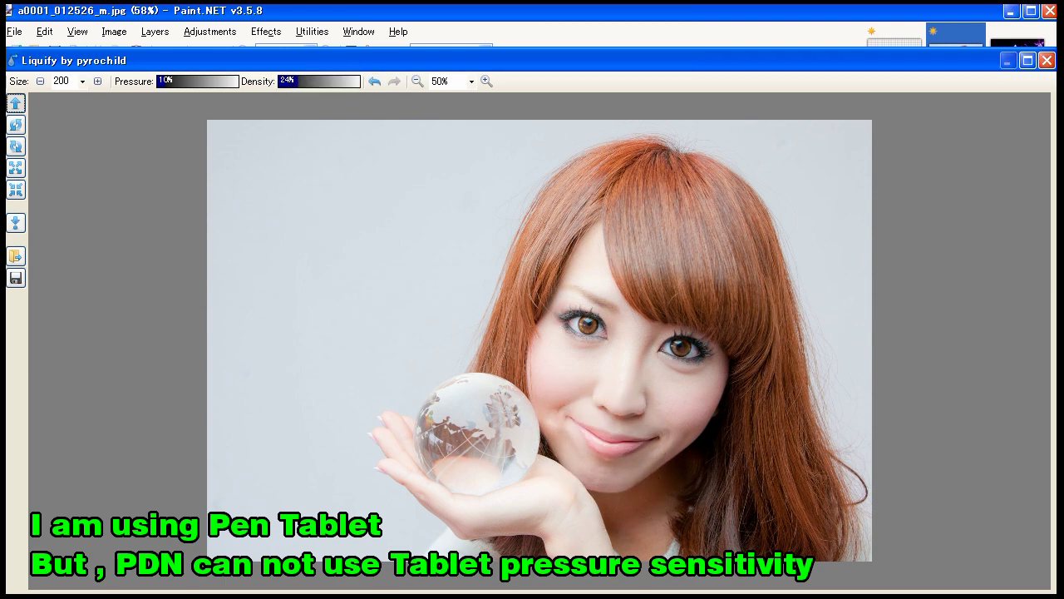
pyautogui.click(82, 80)
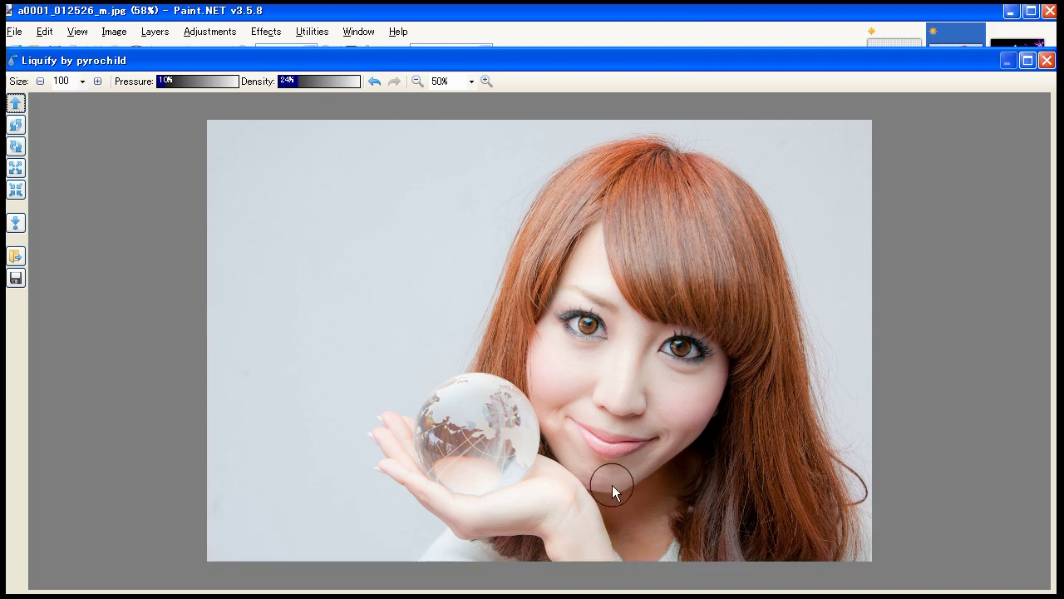
# - Make small push strokes near the chin, lips and mouth corners
pyautogui.moveTo(586, 492)
pyautogui.mouseDown()
pyautogui.moveTo(597, 492)
pyautogui.moveTo(536, 331)
pyautogui.moveTo(528, 389)
pyautogui.moveTo(541, 428)
pyautogui.mouseUp()
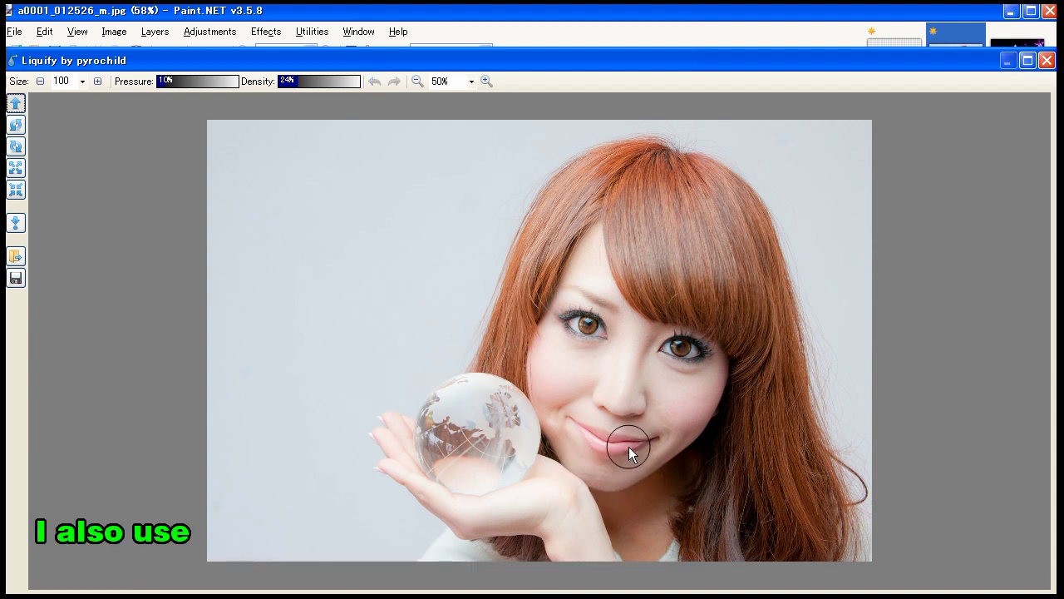
pyautogui.moveTo(629, 446)
pyautogui.mouseDown()
pyautogui.moveTo(640, 428)
pyautogui.moveTo(587, 443)
pyautogui.mouseUp()
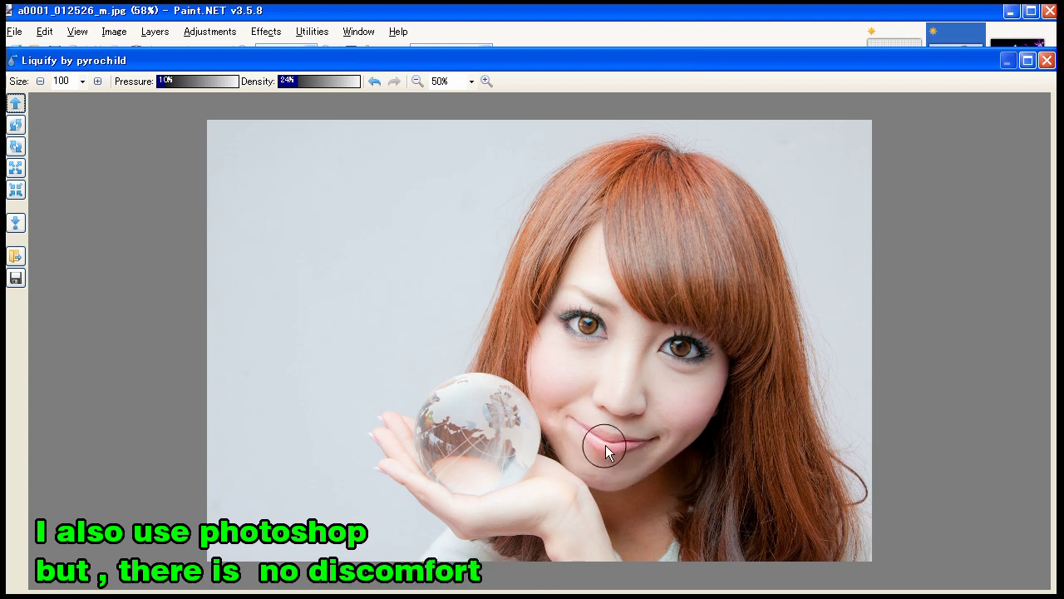
pyautogui.click(609, 440)
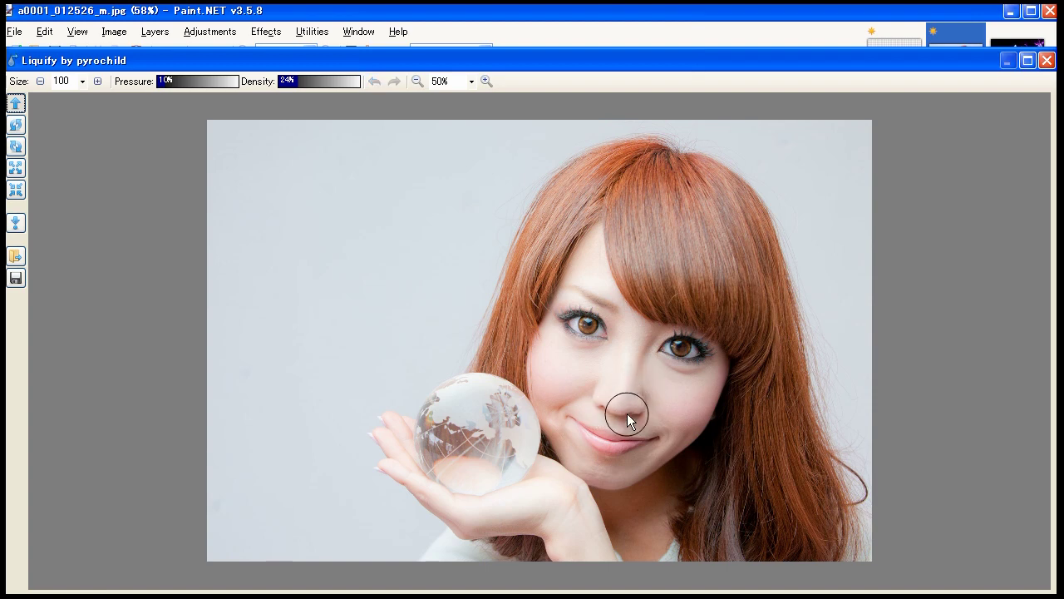
pyautogui.moveTo(627, 413); pyautogui.dragTo(616, 391)
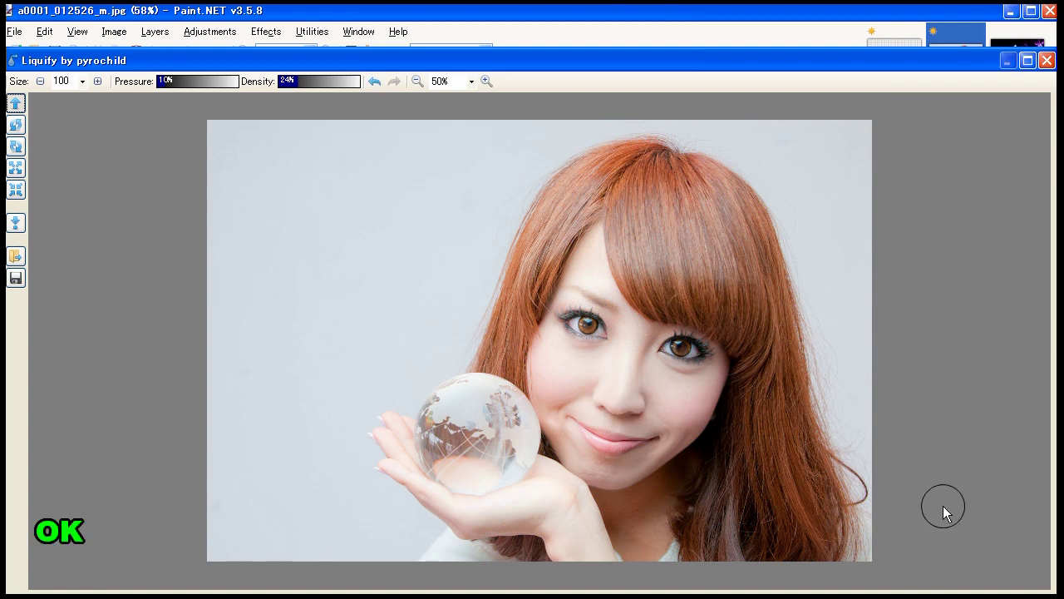
# - Apply the Liquify warp and toggle the warped layer to compare with the original
pyautogui.press('Return')
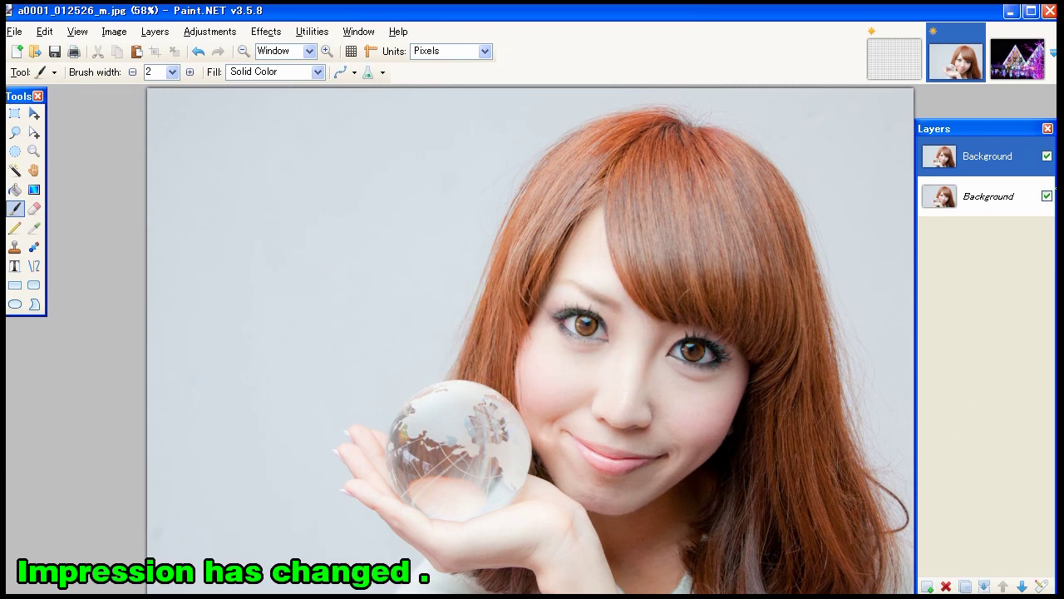
pyautogui.click(1046, 155)
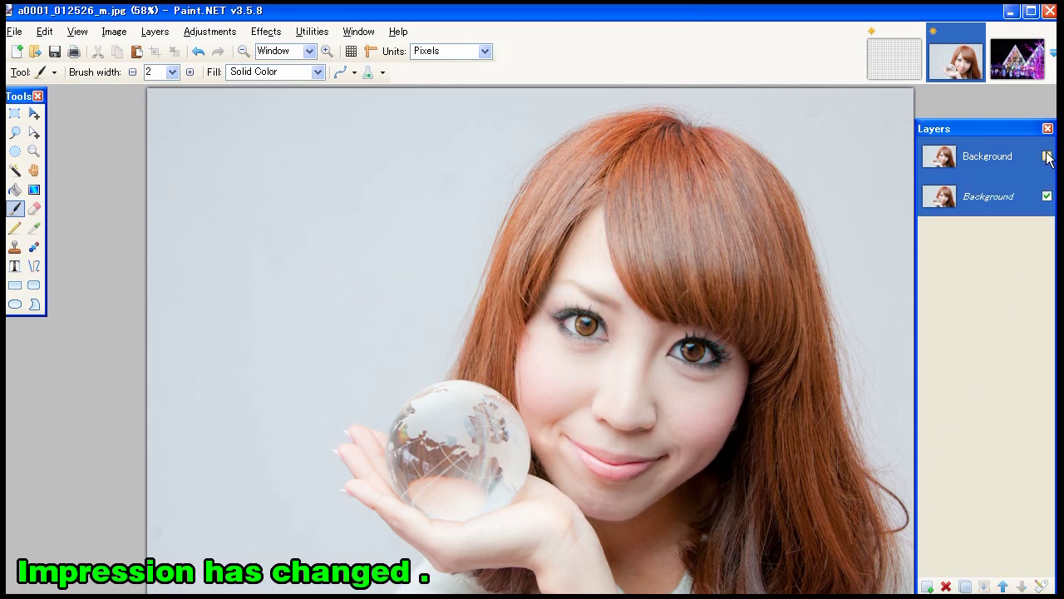
pyautogui.click(1047, 156)
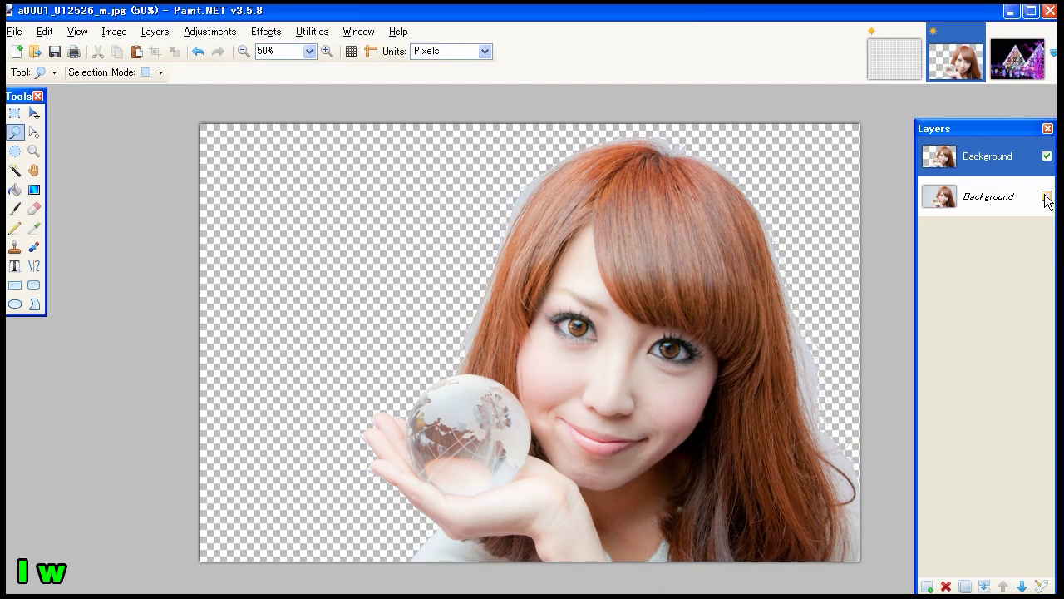
pyautogui.click(1020, 200)
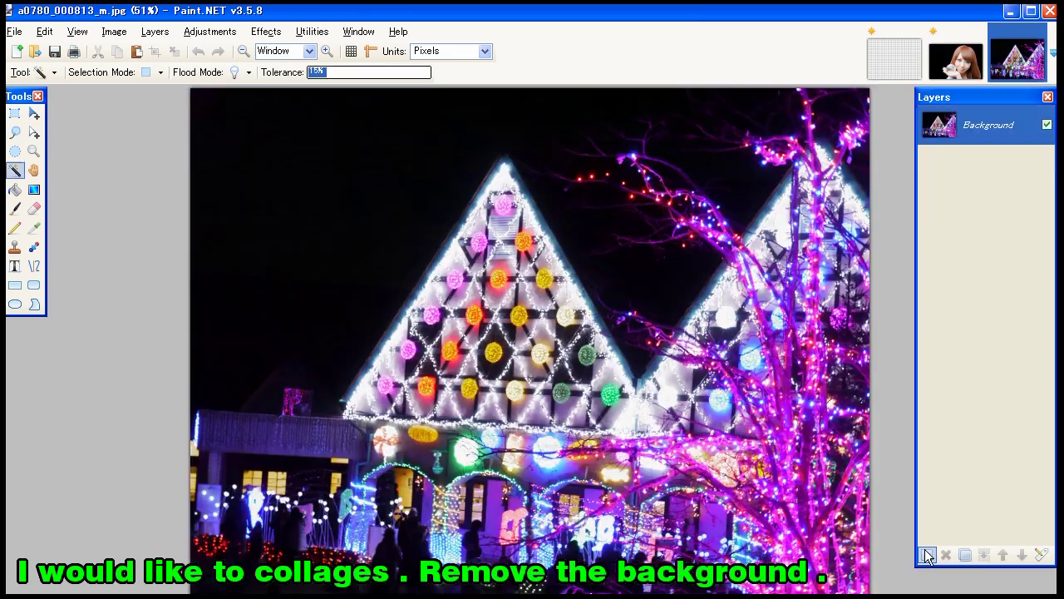
# - Paste the cut-out woman onto a new layer over the night lights, reposition it, then hide it
pyautogui.hotkey('ctrl', 'shift', 'n')
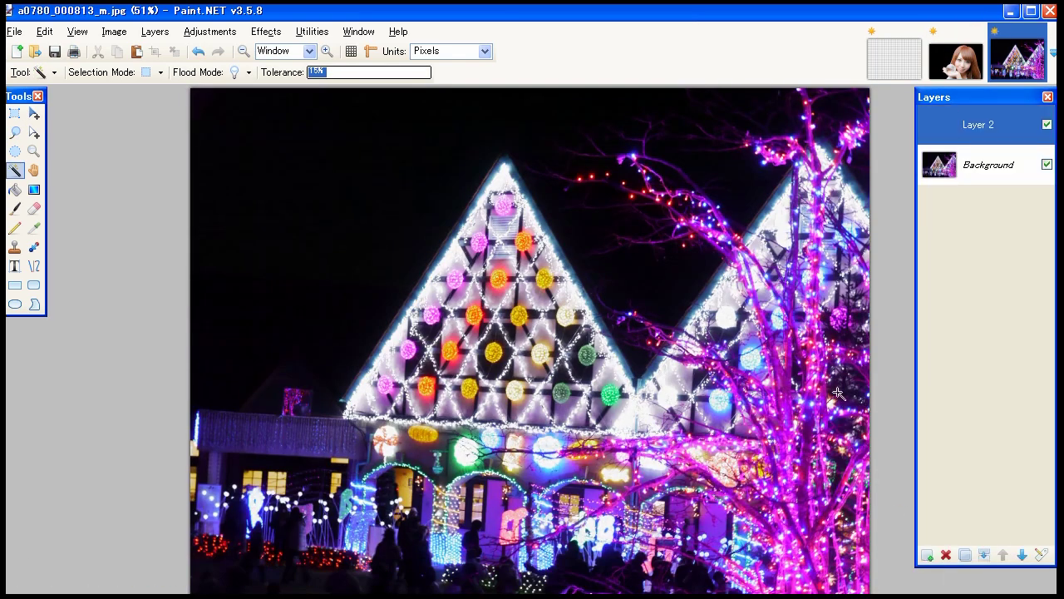
pyautogui.hotkey('ctrl', 'v')
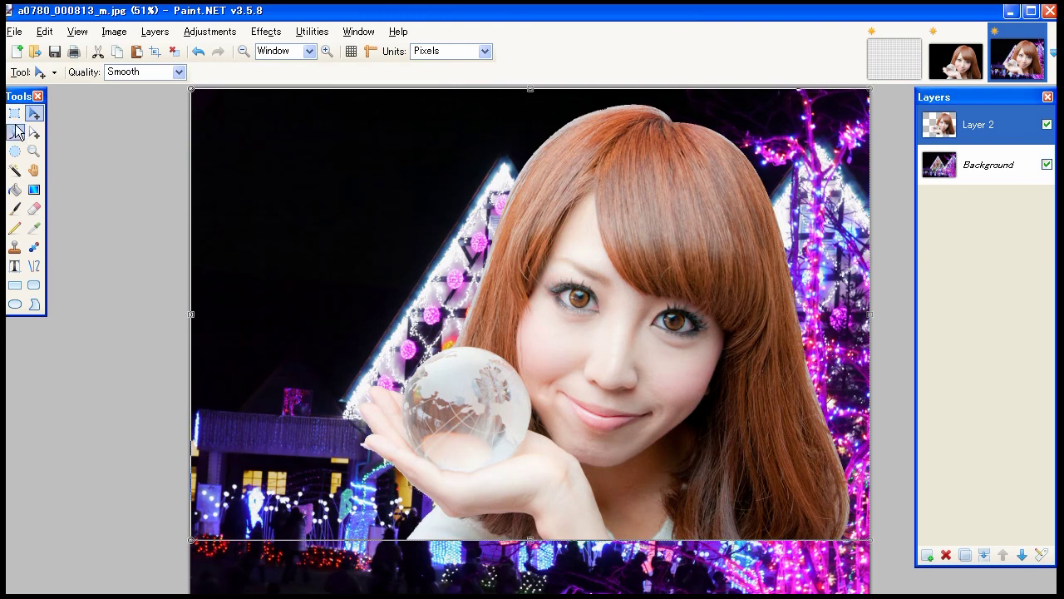
pyautogui.moveTo(622, 311); pyautogui.dragTo(651, 372)
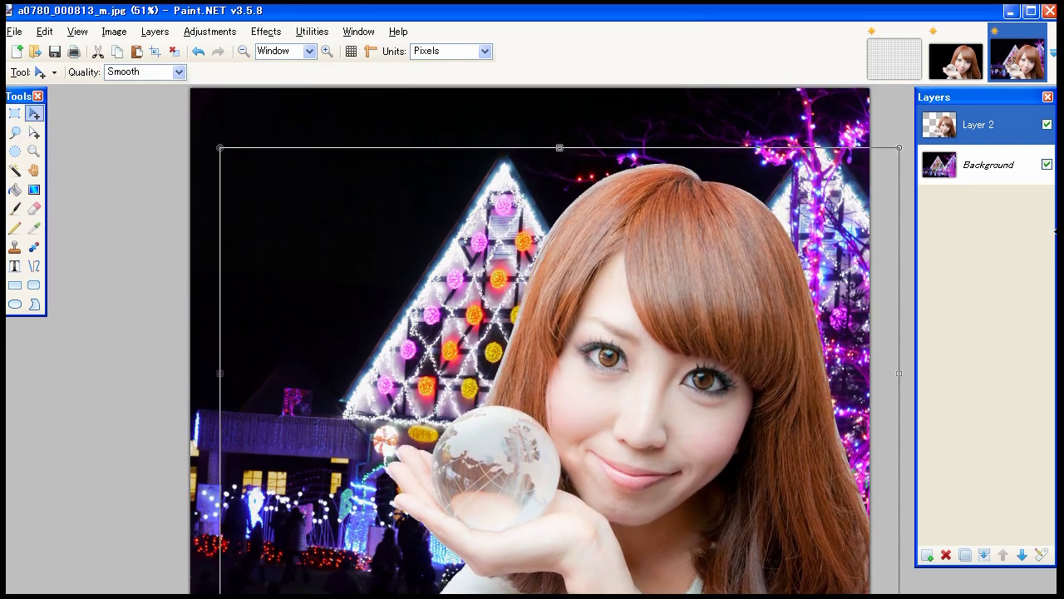
pyautogui.hotkey('ctrl', 'd')
pyautogui.click(1039, 160)
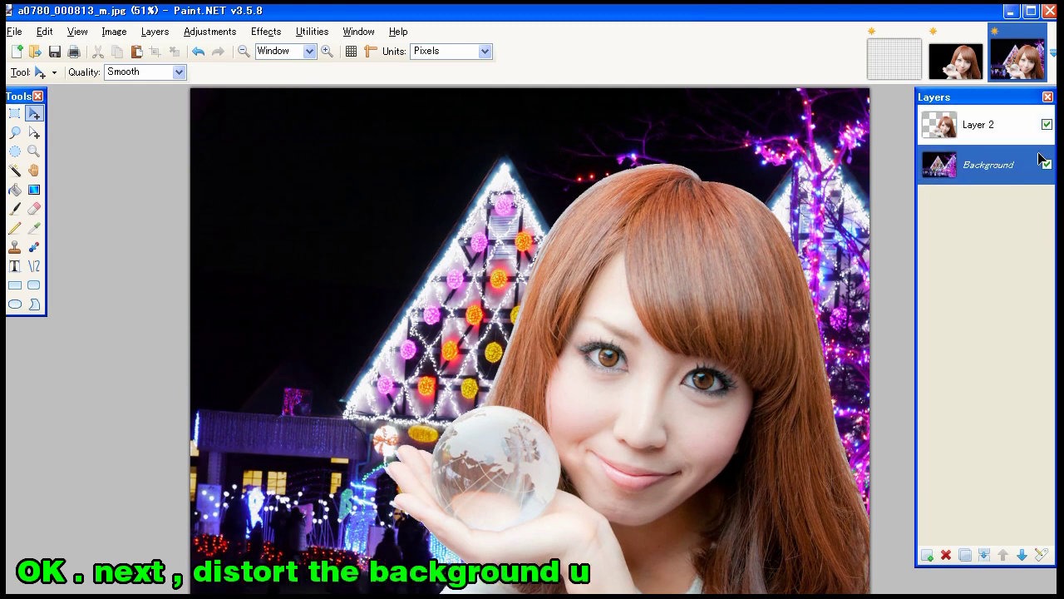
pyautogui.click(1046, 124)
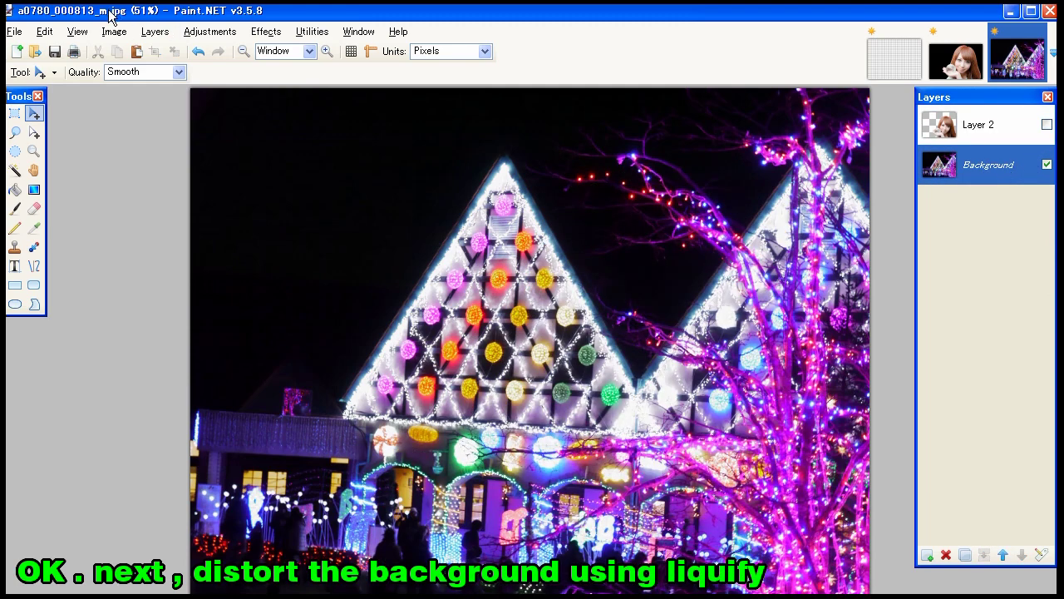
# - Open Liquify on the night-lights photo, set brush size 200 and twirl the house roof
pyautogui.click(267, 32)
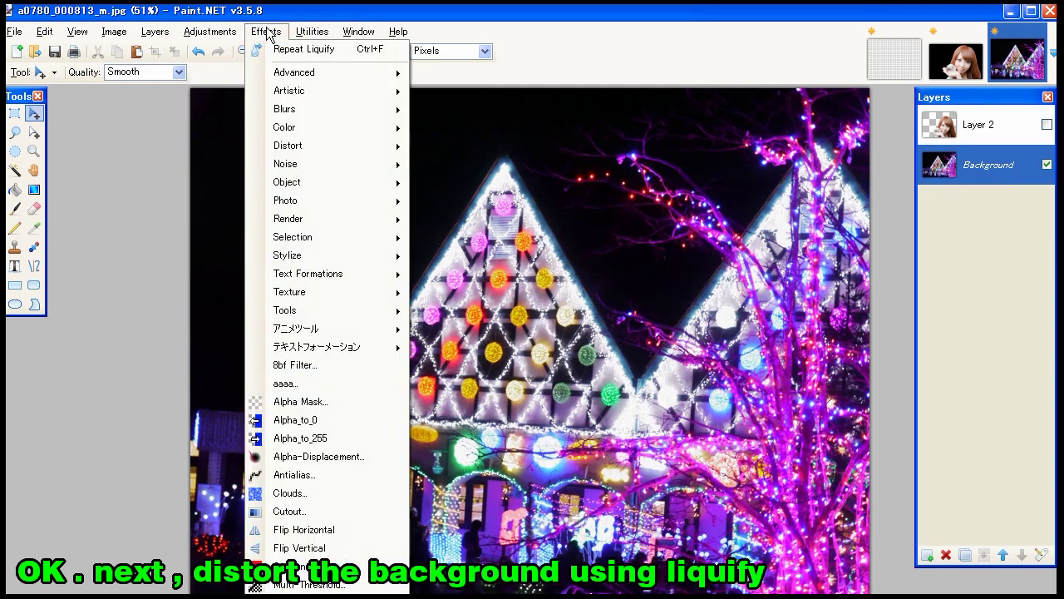
pyautogui.moveTo(285, 310)
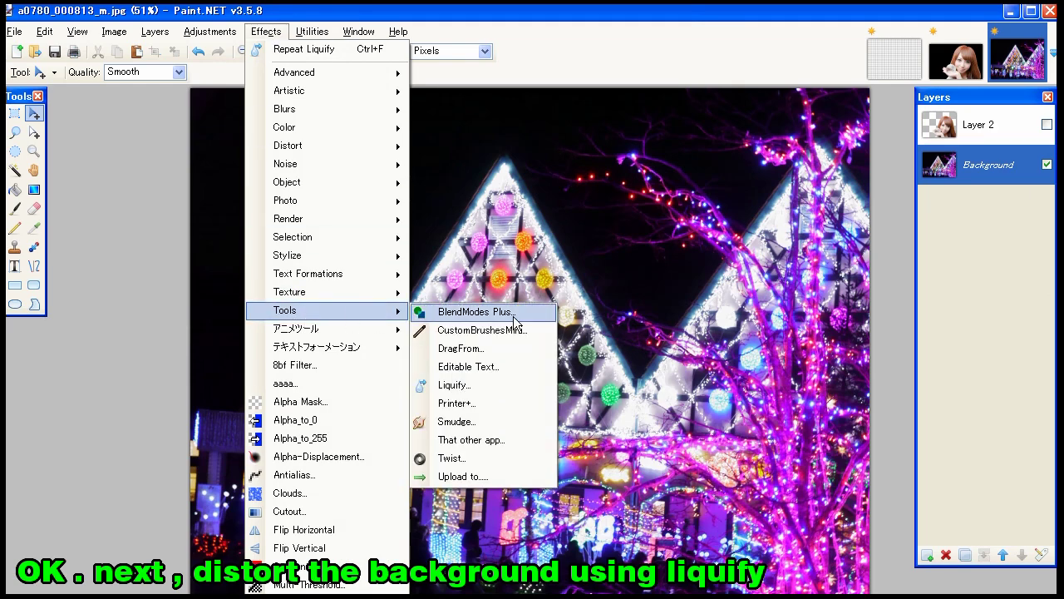
pyautogui.click(463, 393)
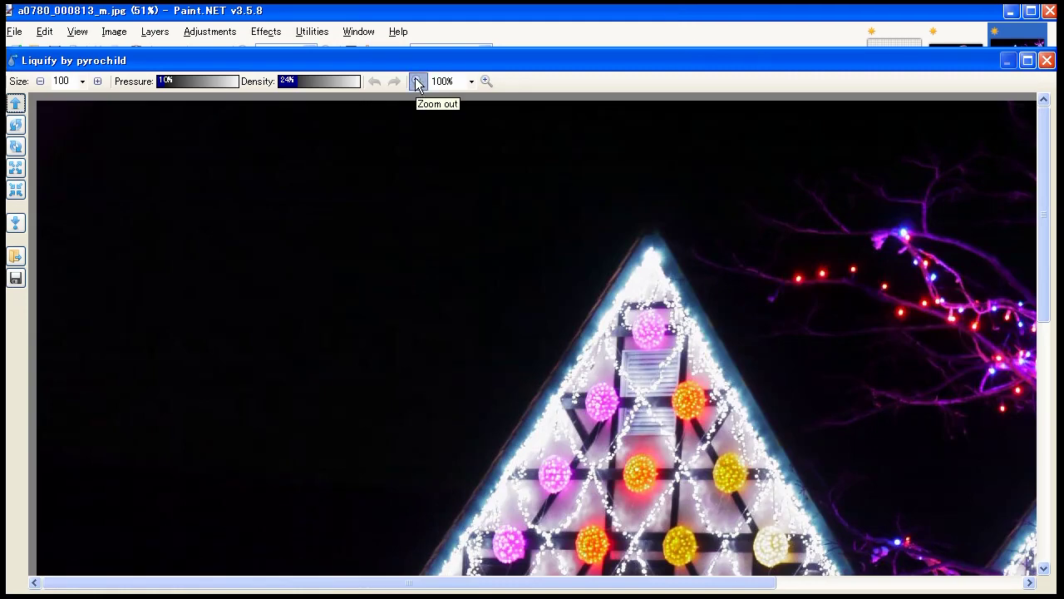
pyautogui.click(417, 81)
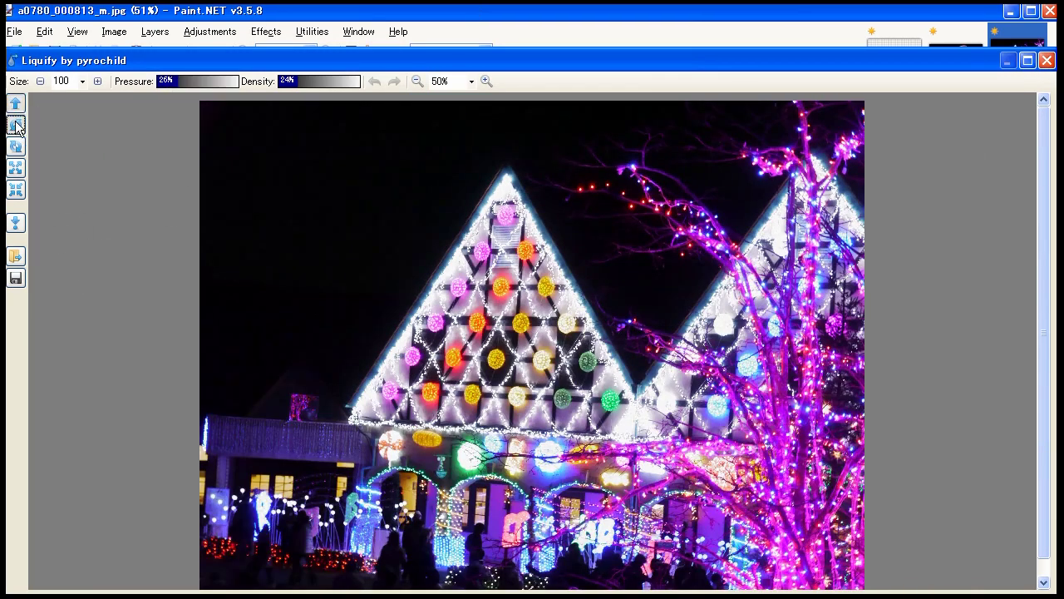
pyautogui.moveTo(478, 275); pyautogui.dragTo(478, 250)
pyautogui.click(81, 80)
pyautogui.click(66, 158)
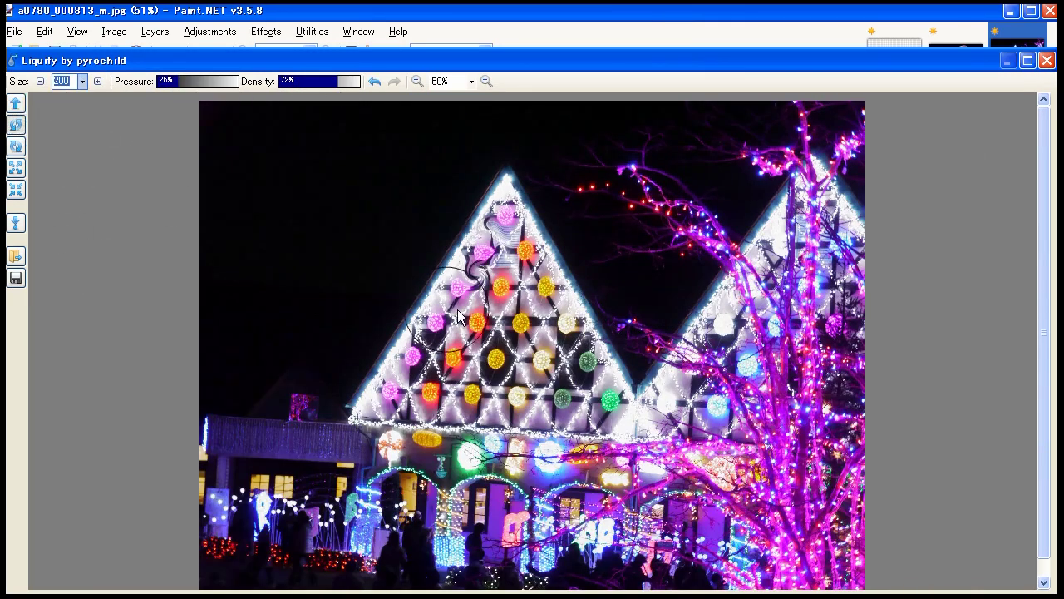
pyautogui.moveTo(457, 316)
pyautogui.mouseDown()
pyautogui.moveTo(370, 227)
pyautogui.moveTo(387, 366)
pyautogui.mouseUp()
# - Adjust the pressure and smear swirls across the lower-left and centre of the photo
pyautogui.moveTo(524, 249)
pyautogui.mouseDown()
pyautogui.moveTo(595, 294)
pyautogui.moveTo(266, 424)
pyautogui.mouseUp()
pyautogui.moveTo(169, 81)
pyautogui.mouseDown()
pyautogui.moveTo(180, 81)
pyautogui.moveTo(171, 80)
pyautogui.mouseUp()
pyautogui.click(15, 146)
pyautogui.moveTo(466, 449); pyautogui.dragTo(274, 474)
pyautogui.moveTo(632, 466)
pyautogui.mouseDown()
pyautogui.moveTo(797, 236)
pyautogui.moveTo(499, 540)
pyautogui.moveTo(280, 373)
pyautogui.moveTo(383, 221)
pyautogui.moveTo(619, 306)
pyautogui.moveTo(736, 133)
pyautogui.mouseUp()
pyautogui.click(15, 125)
pyautogui.scroll(-1, 532, 332)
pyautogui.moveTo(607, 491); pyautogui.dragTo(223, 494)
pyautogui.moveTo(482, 499); pyautogui.dragTo(648, 249)
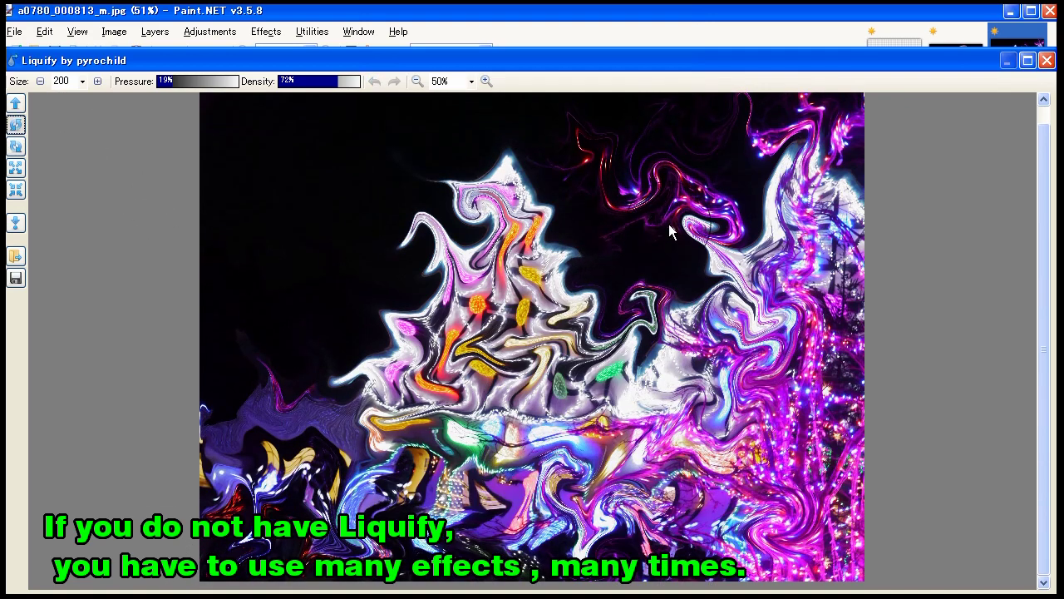
# - Twirl the image centre, pinch the lower middle and smear the right side
pyautogui.click(15, 189)
pyautogui.click(515, 457)
pyautogui.click(507, 257)
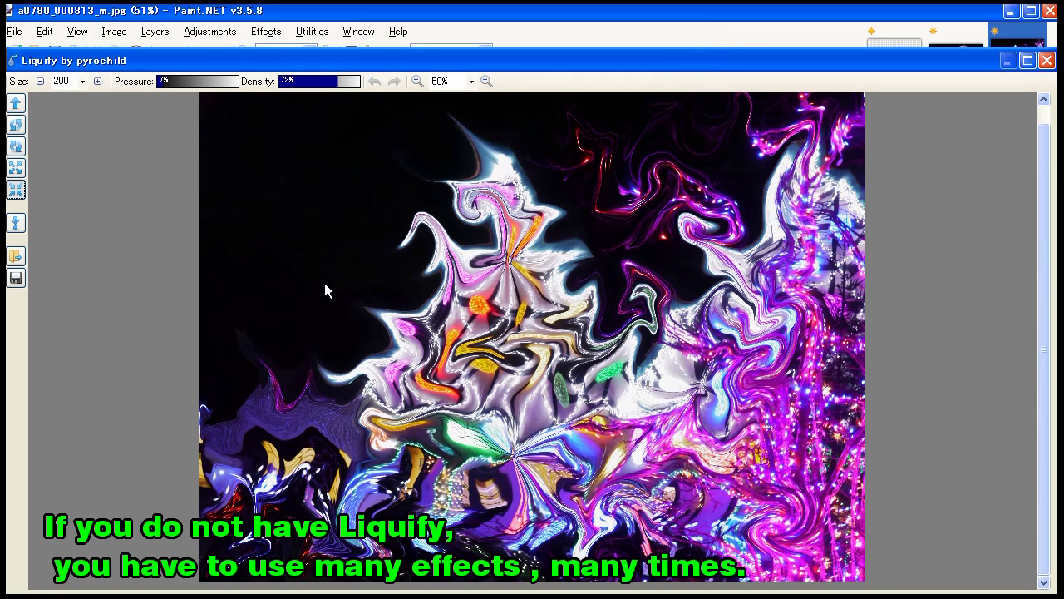
pyautogui.moveTo(731, 366); pyautogui.dragTo(748, 466)
pyautogui.click(15, 167)
pyautogui.moveTo(765, 349); pyautogui.dragTo(831, 497)
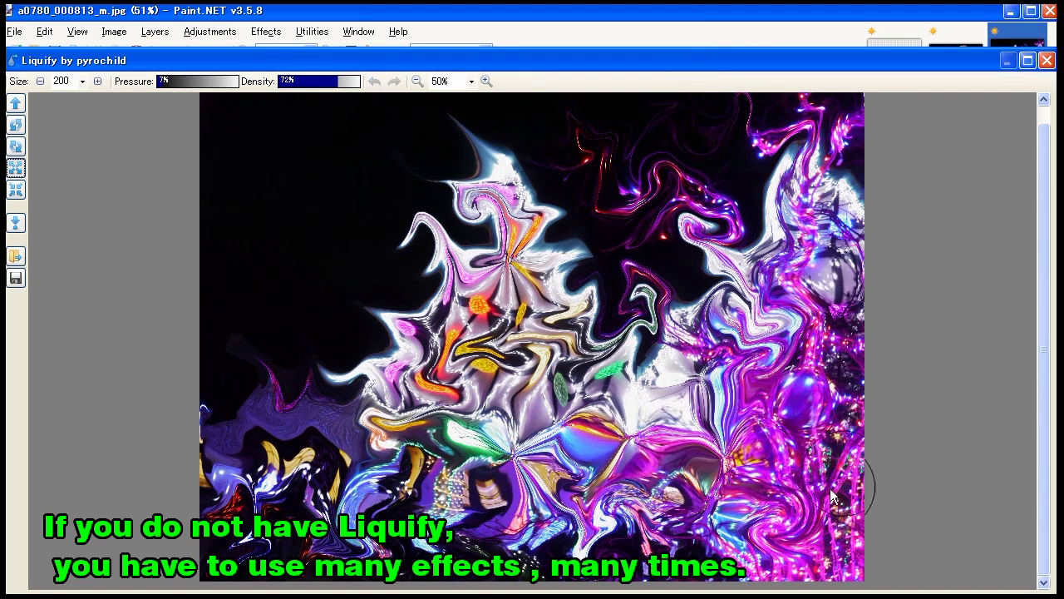
pyautogui.click(15, 123)
# - Smear the centre-right and lower-left with a size-300 brush, apply, and show the woman layer
pyautogui.click(82, 81)
pyautogui.click(67, 133)
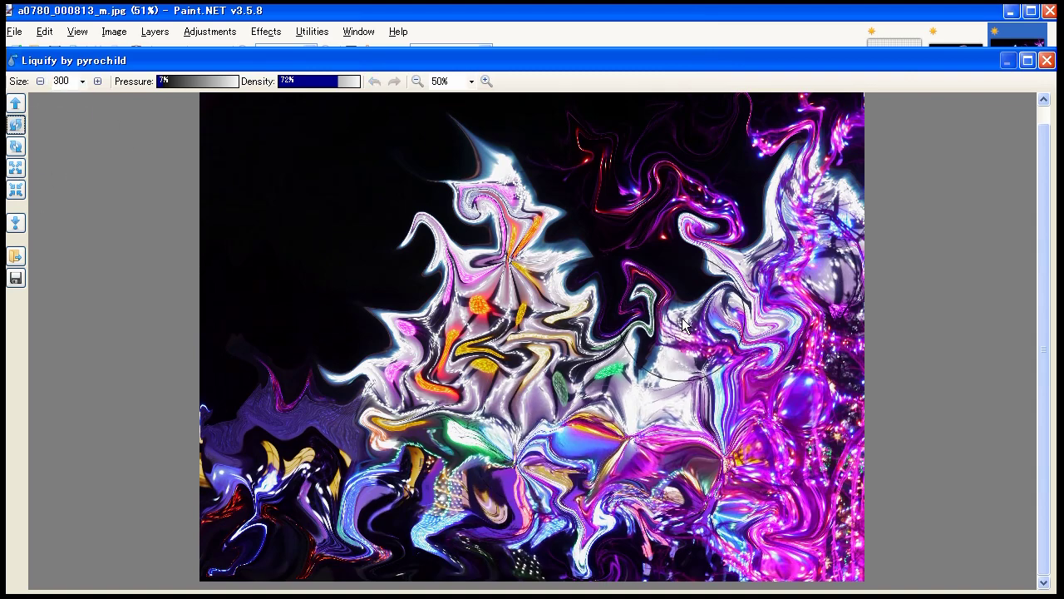
pyautogui.moveTo(682, 324); pyautogui.dragTo(582, 191)
pyautogui.moveTo(484, 416); pyautogui.dragTo(249, 366)
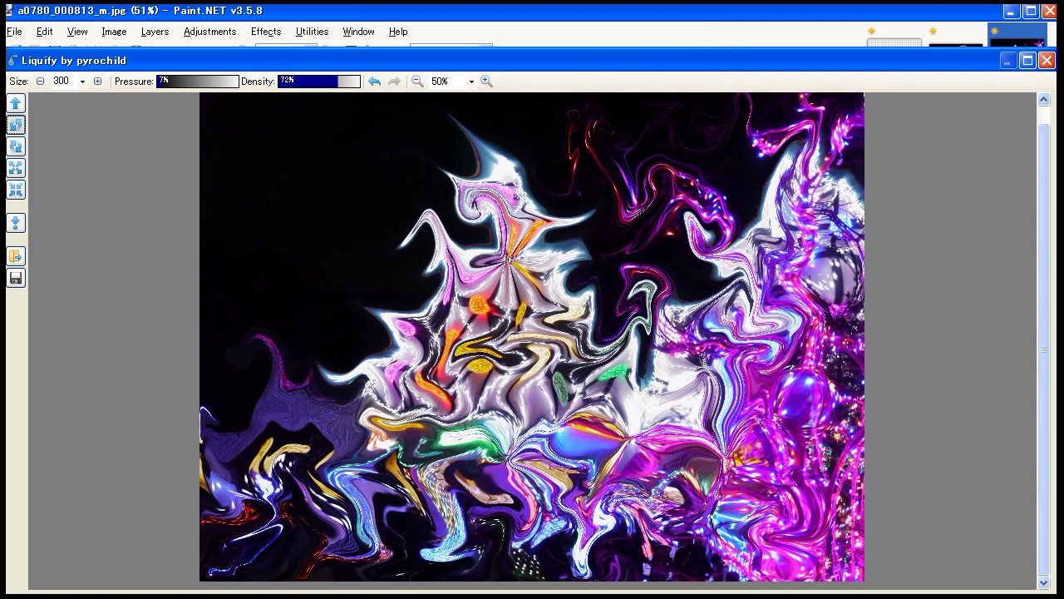
pyautogui.press('Return')
pyautogui.click(979, 124)
# - Flip the swirled Background layer vertically and horizontally
pyautogui.click(1046, 125)
pyautogui.click(988, 165)
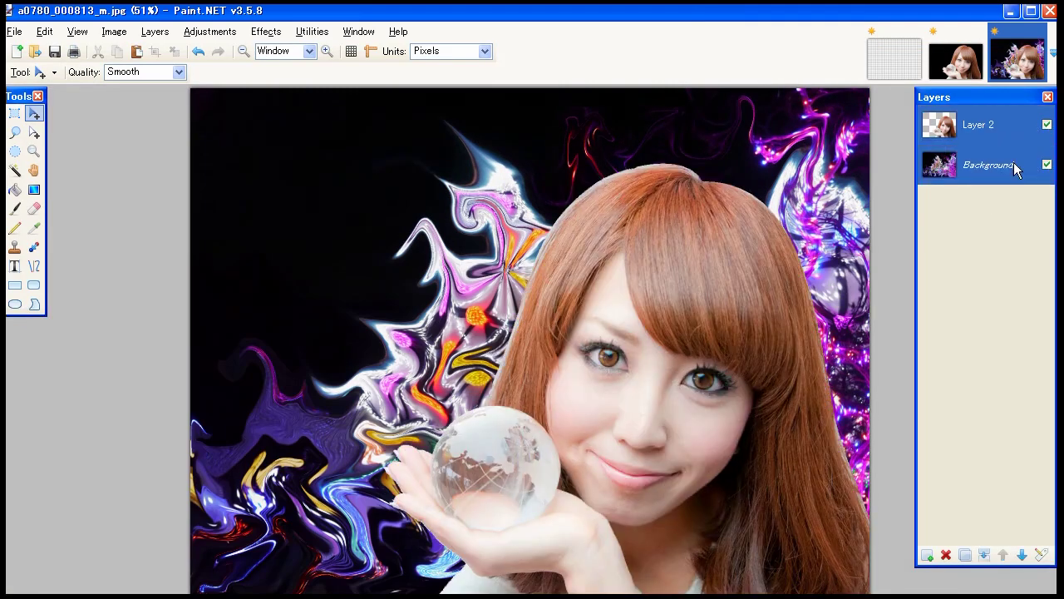
pyautogui.click(154, 30)
pyautogui.click(190, 179)
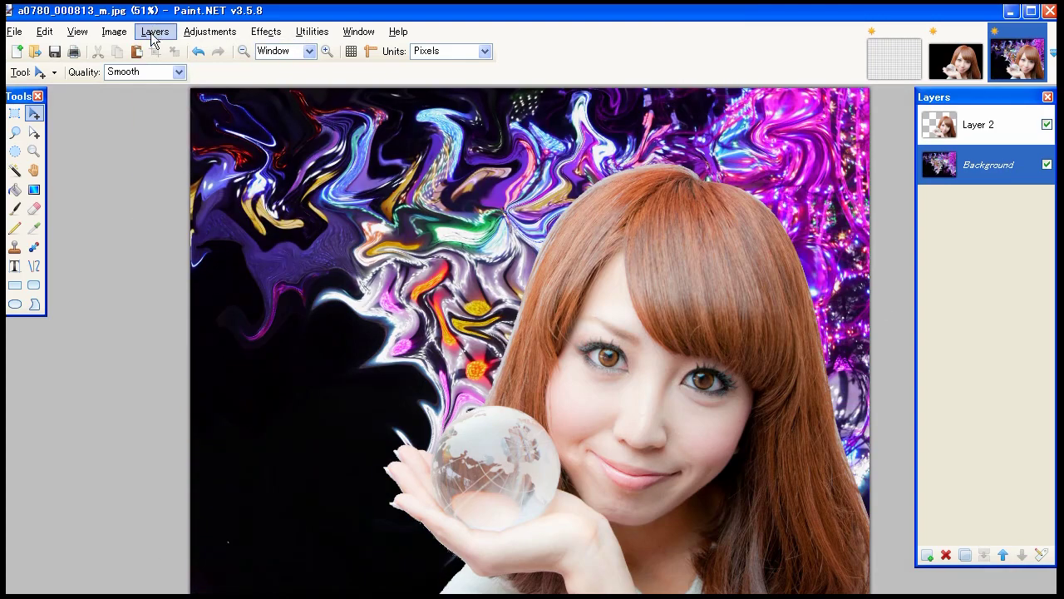
pyautogui.click(154, 31)
pyautogui.click(188, 145)
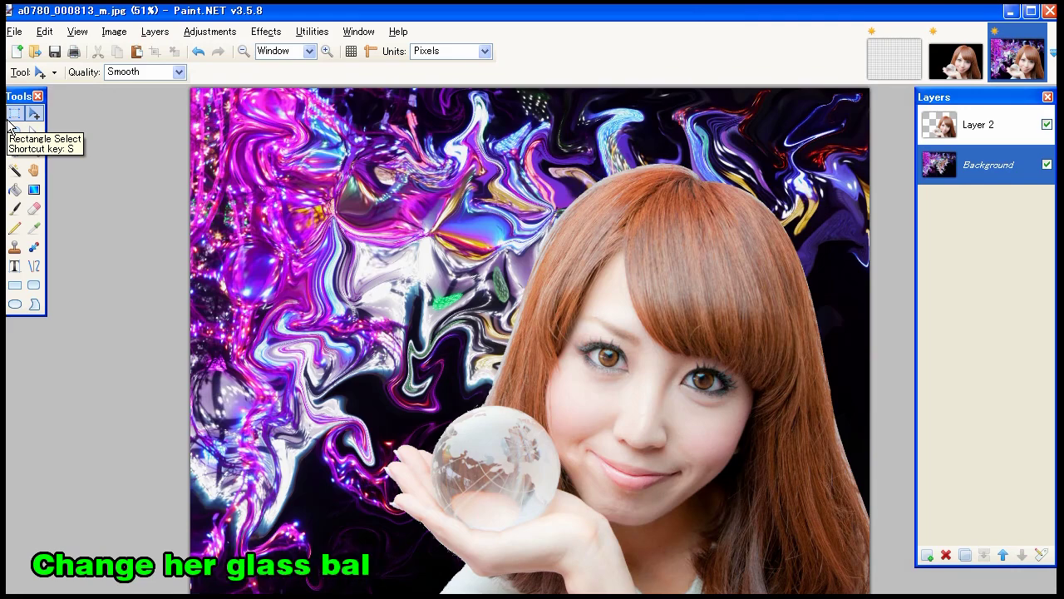
# - Copy the whole swirled background and paste it into a new image
pyautogui.hotkey('ctrl', 'a')
pyautogui.hotkey('ctrl', 'n')
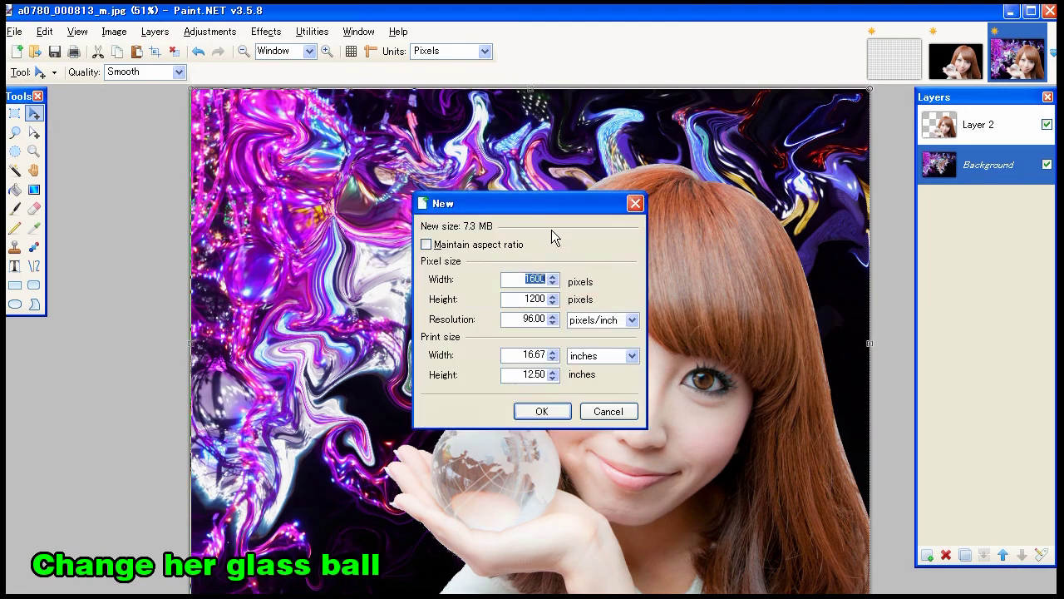
pyautogui.click(545, 408)
pyautogui.hotkey('ctrl', 'v')
# - Resize the new image to 1200 × 1200 pixels with proportions unlocked
pyautogui.click(114, 31)
pyautogui.click(138, 67)
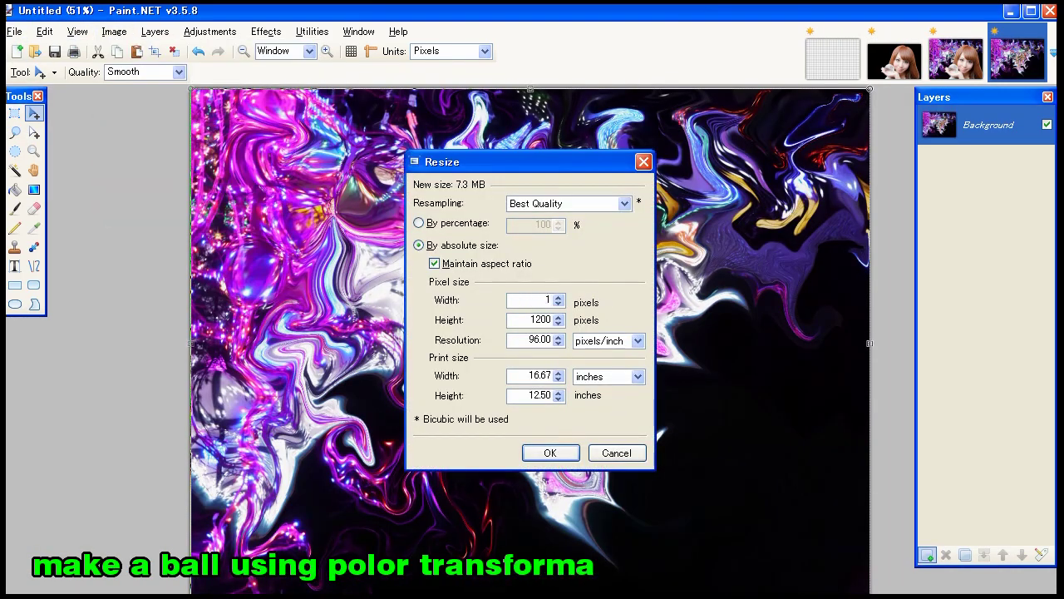
pyautogui.write('1200')
pyautogui.click(425, 264)
pyautogui.doubleClick(541, 318)
pyautogui.write('1200')
pyautogui.click(549, 451)
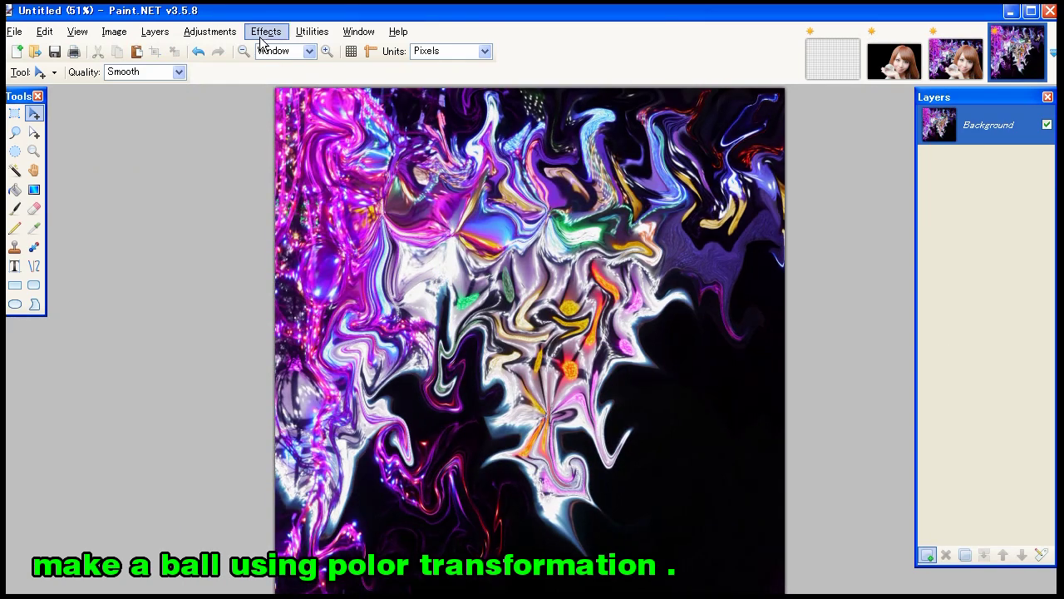
# - Apply polar transformations and a vertical flip to bend the swirl into a ball
pyautogui.click(266, 31)
pyautogui.write('90')
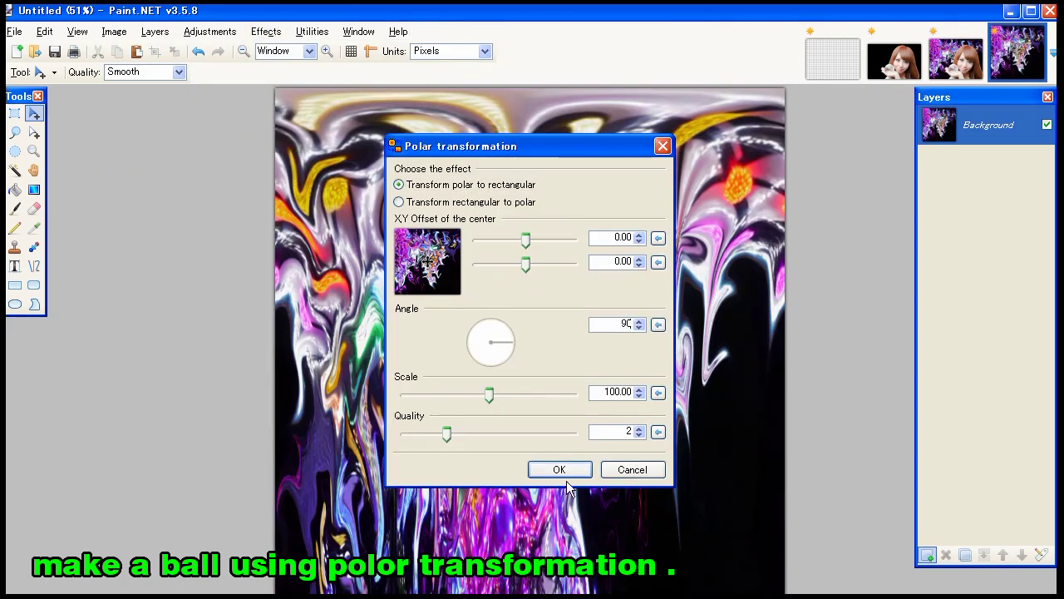
pyautogui.click(560, 468)
pyautogui.click(155, 32)
pyautogui.click(179, 141)
pyautogui.click(266, 31)
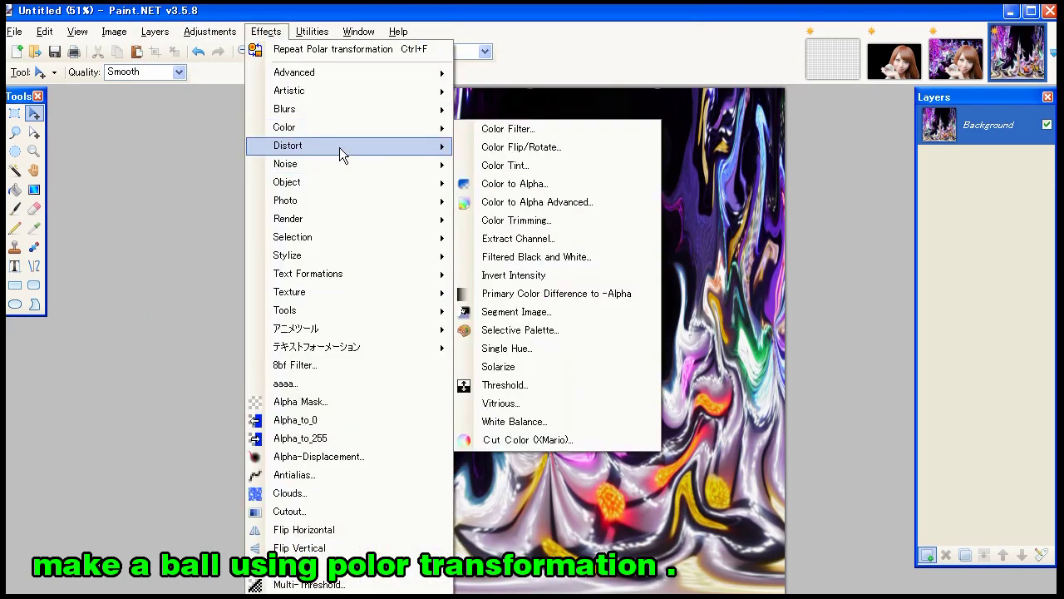
pyautogui.click(499, 237)
pyautogui.click(556, 468)
# - Ellipse-select the round swirl ball and return to the portrait document
pyautogui.click(14, 132)
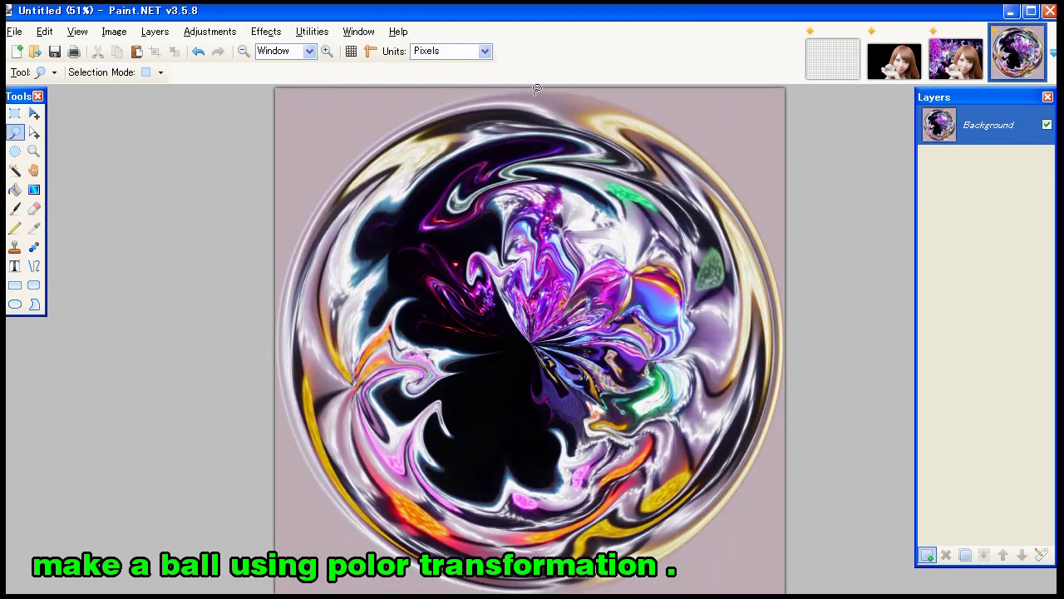
pyautogui.moveTo(540, 91); pyautogui.dragTo(523, 592)
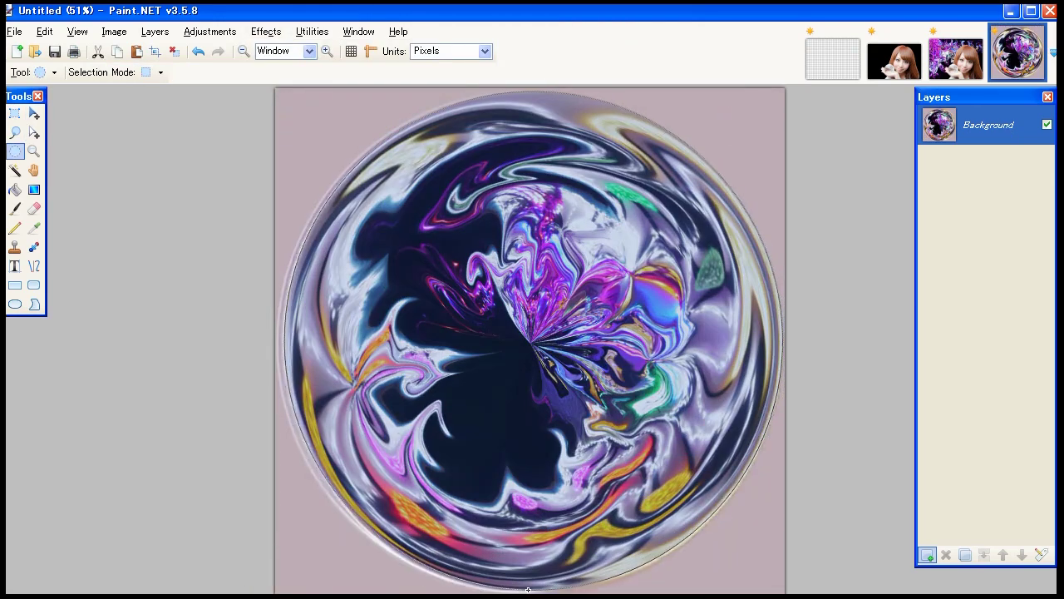
pyautogui.click(956, 56)
# - Paste the swirl ball onto a new layer and shrink it over the globe in her hand
pyautogui.click(927, 555)
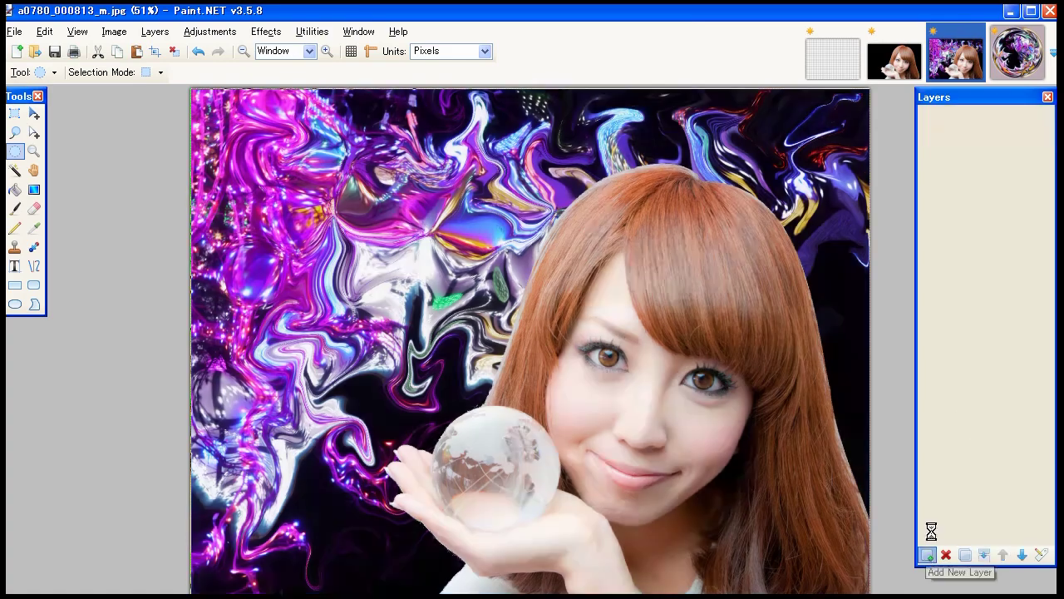
pyautogui.hotkey('ctrl', 'v')
pyautogui.moveTo(594, 140)
pyautogui.mouseDown()
pyautogui.moveTo(414, 383)
pyautogui.moveTo(353, 435)
pyautogui.moveTo(575, 403)
pyautogui.mouseUp()
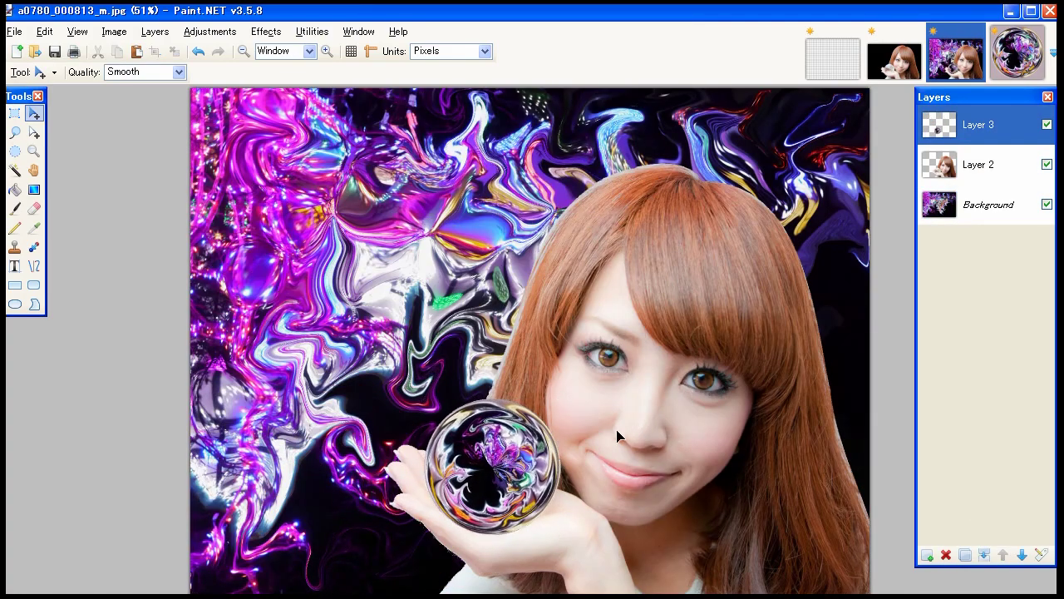
pyautogui.click(1001, 164)
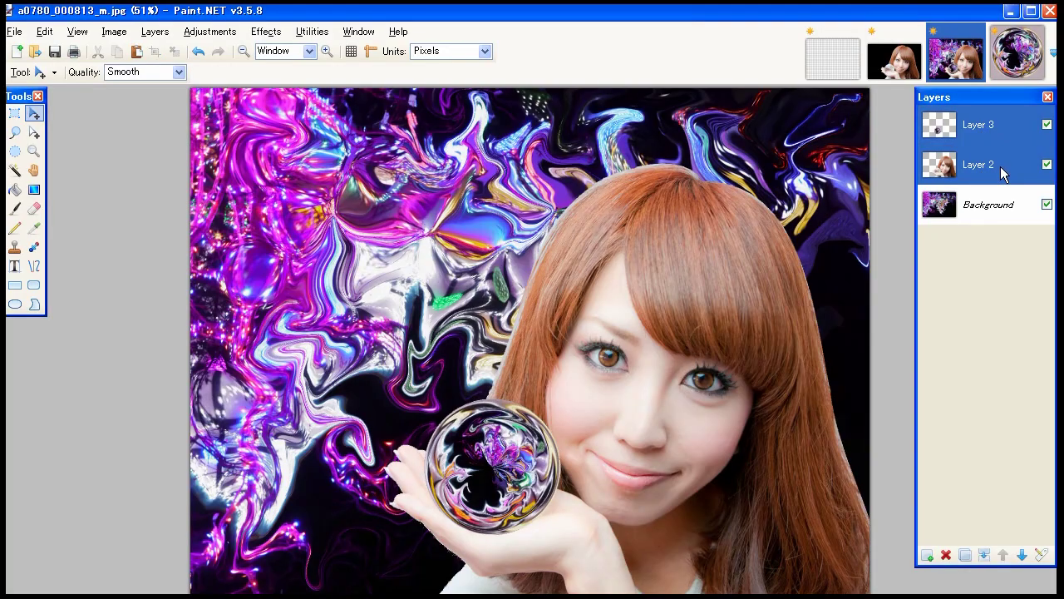